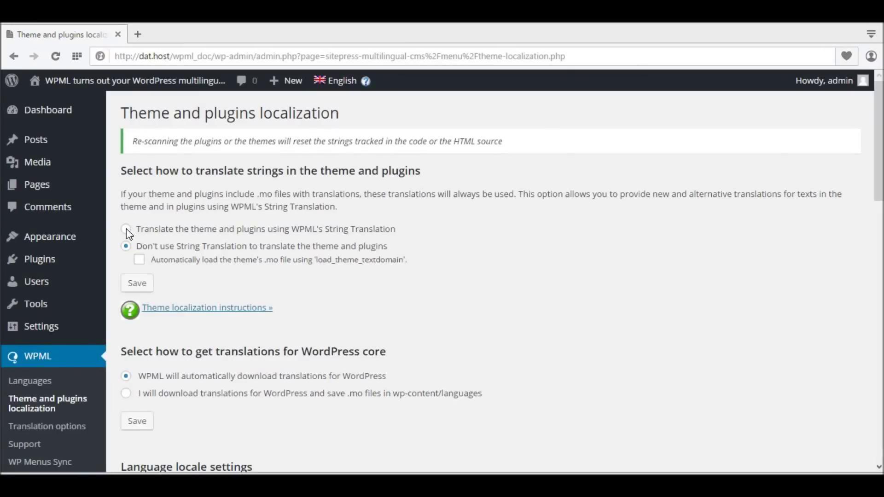
- Try both String Translation options, then review the Strings in the theme and Strings in the plugins sections
{"action": "left_click", "coordinate": [126, 229]}
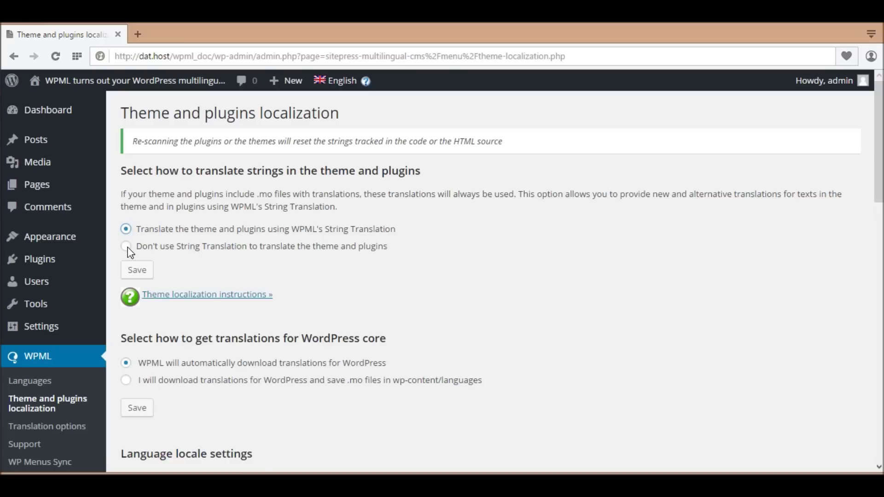
{"action": "left_click", "coordinate": [128, 248]}
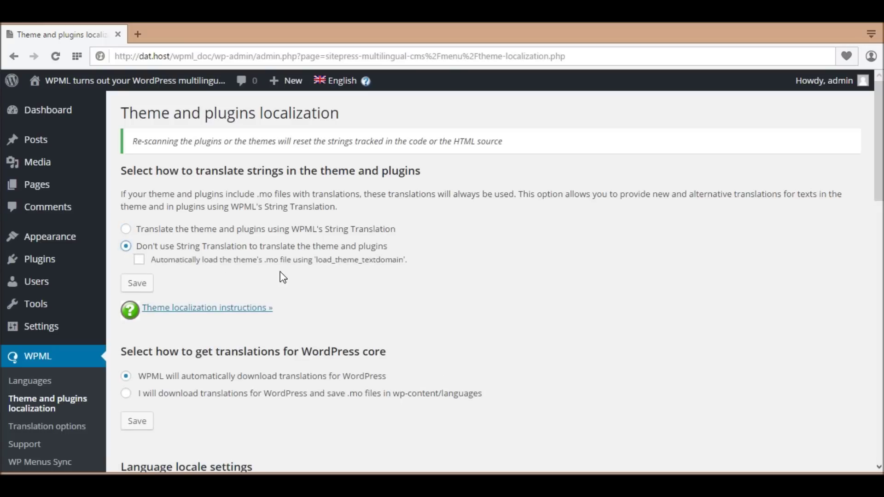
{"action": "scroll", "coordinate": [303, 289], "scroll_direction": "down", "scroll_amount": 2}
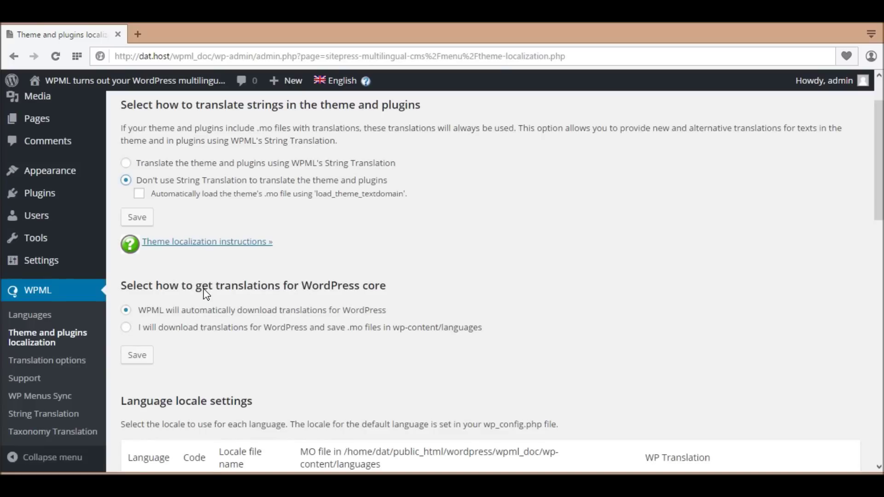
{"action": "left_click_drag", "start_coordinate": [300, 287], "coordinate": [414, 290]}
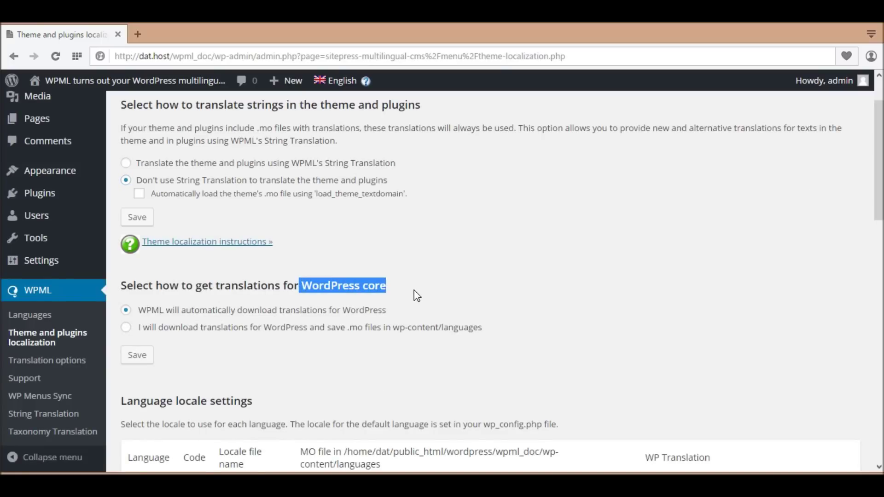
{"action": "scroll", "coordinate": [459, 310], "scroll_direction": "down", "scroll_amount": 2}
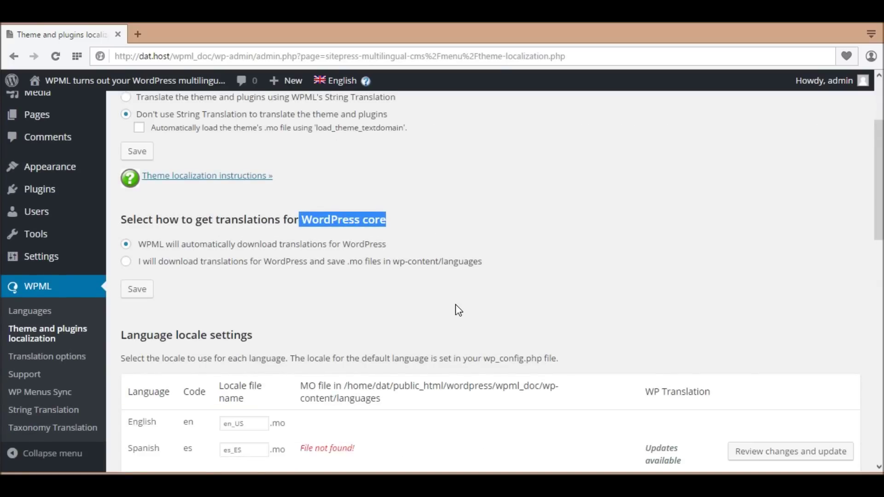
{"action": "scroll", "coordinate": [458, 311], "scroll_direction": "down", "scroll_amount": 8}
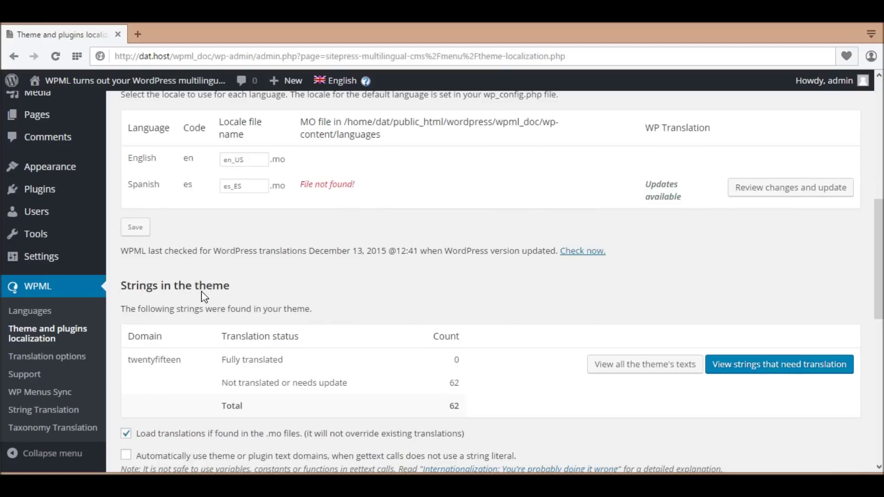
{"action": "triple_click", "coordinate": [200, 291]}
{"action": "scroll", "coordinate": [201, 291], "scroll_direction": "down", "scroll_amount": 8}
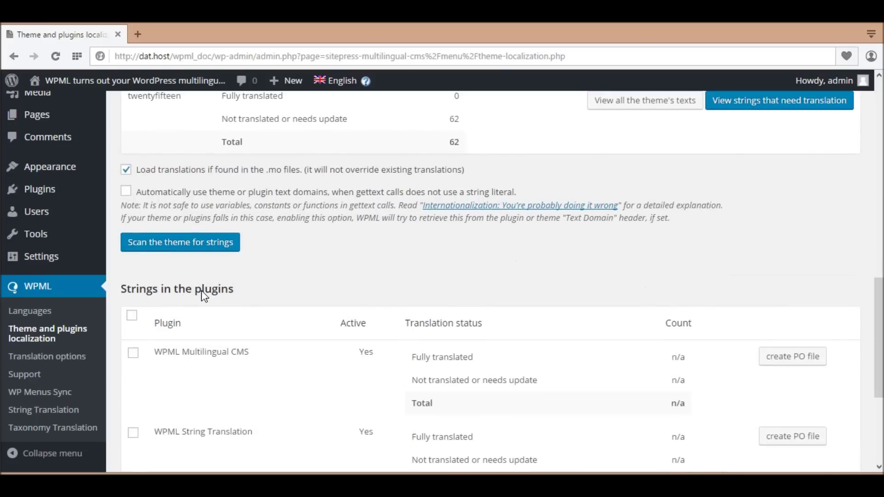
{"action": "triple_click", "coordinate": [204, 295]}
{"action": "scroll", "coordinate": [204, 296], "scroll_direction": "down", "scroll_amount": 6}
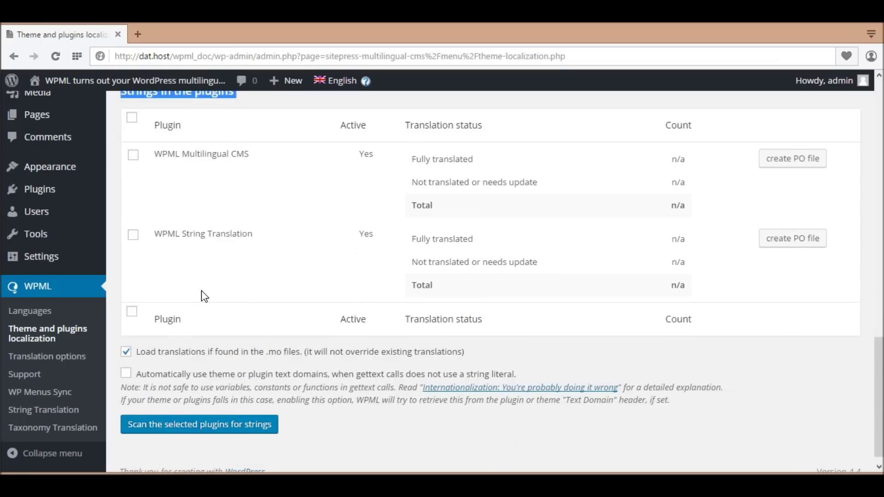
{"action": "scroll", "coordinate": [204, 297], "scroll_direction": "down", "scroll_amount": 1}
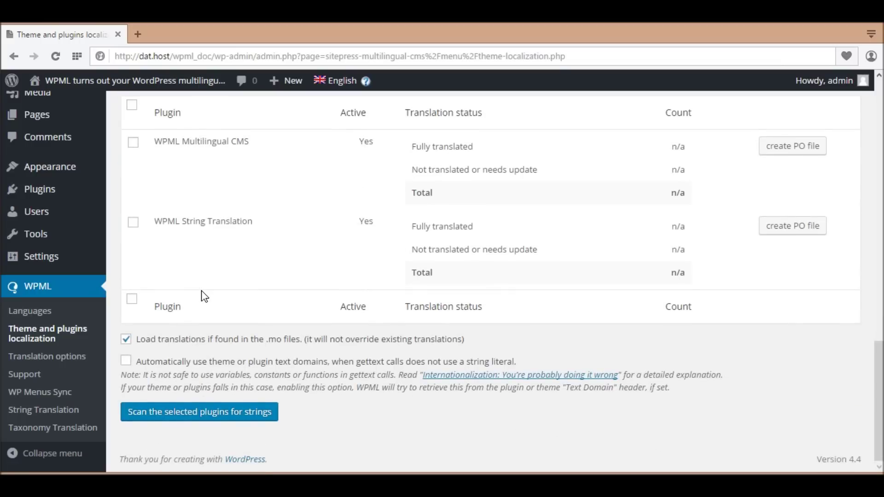
{"action": "scroll", "coordinate": [204, 296], "scroll_direction": "up", "scroll_amount": 20}
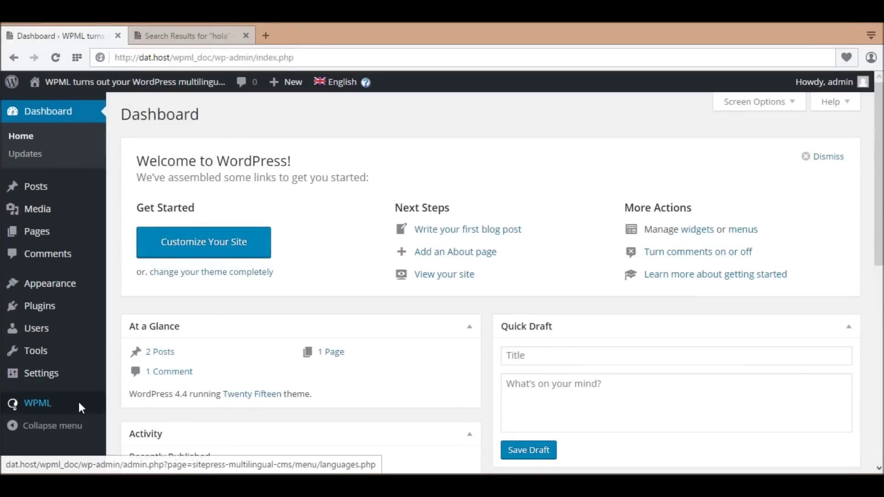
- In Theme and plugins localization, select 'Don't use String Translation' and save
{"action": "mouse_move", "coordinate": [79, 405]}
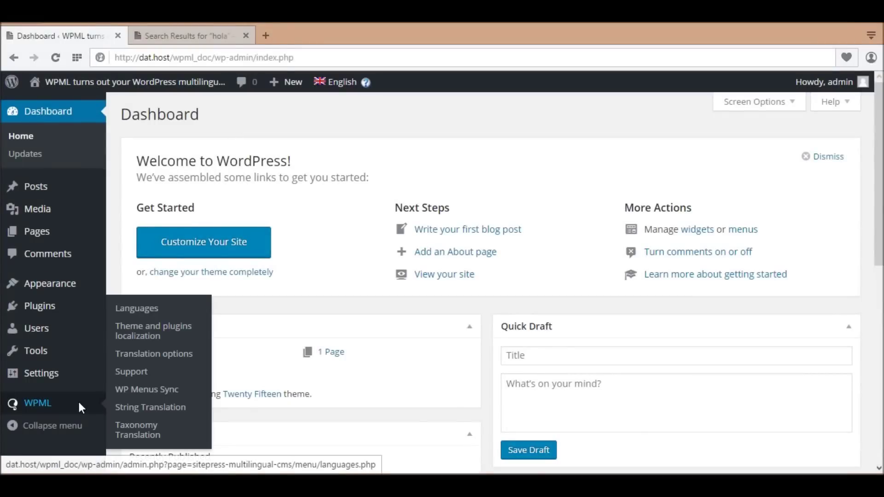
{"action": "left_click", "coordinate": [163, 334]}
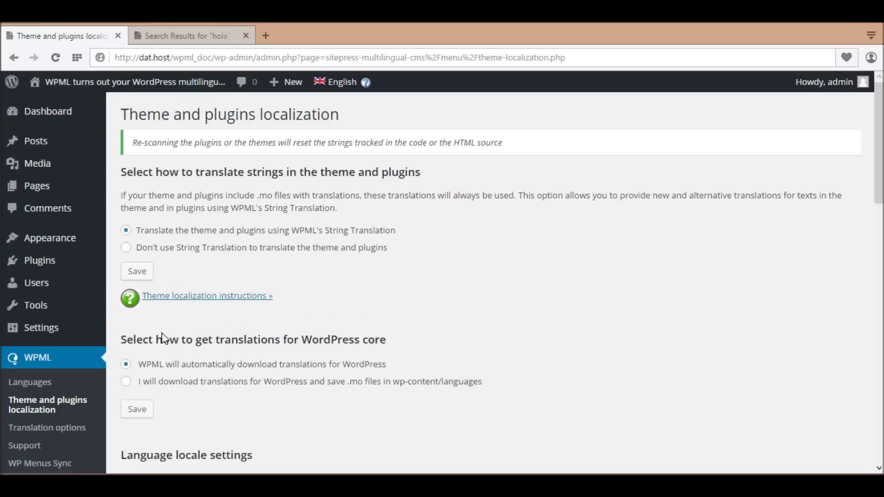
{"action": "left_click", "coordinate": [210, 248]}
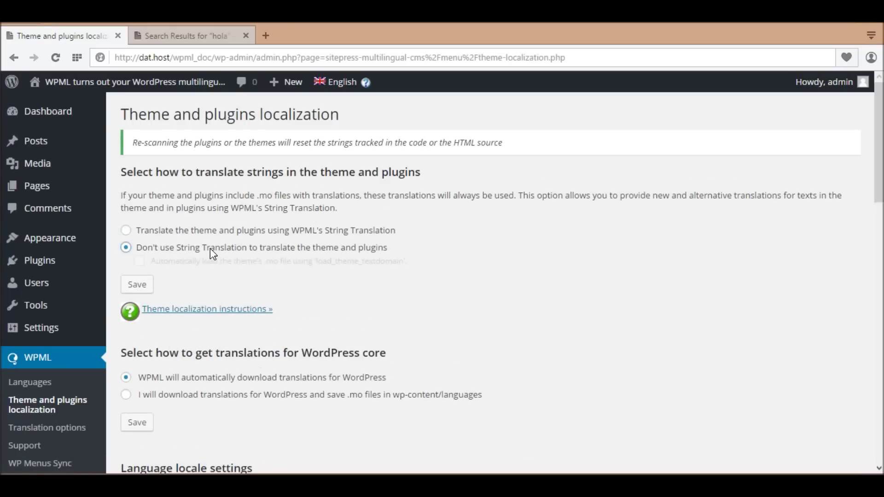
{"action": "left_click", "coordinate": [146, 290]}
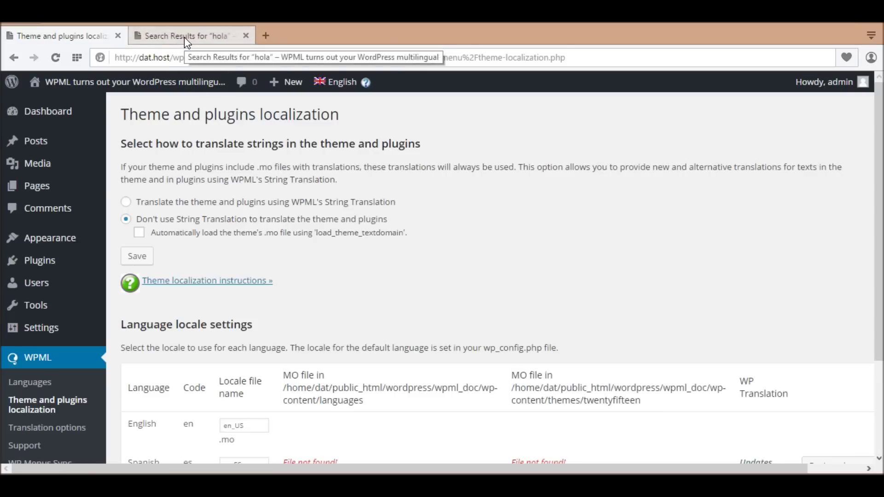
- Highlight the still-English 'Search Results for' heading on the Spanish hola search page
{"action": "left_click", "coordinate": [184, 38]}
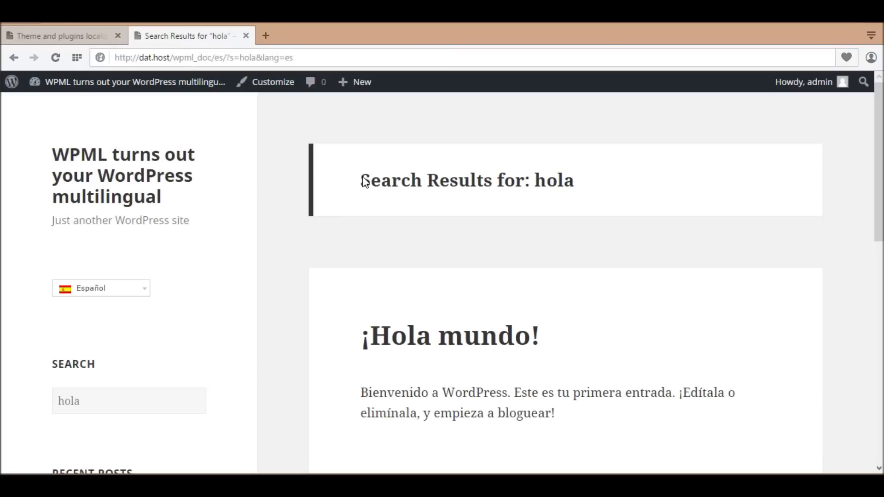
{"action": "left_click_drag", "start_coordinate": [362, 177], "coordinate": [525, 188]}
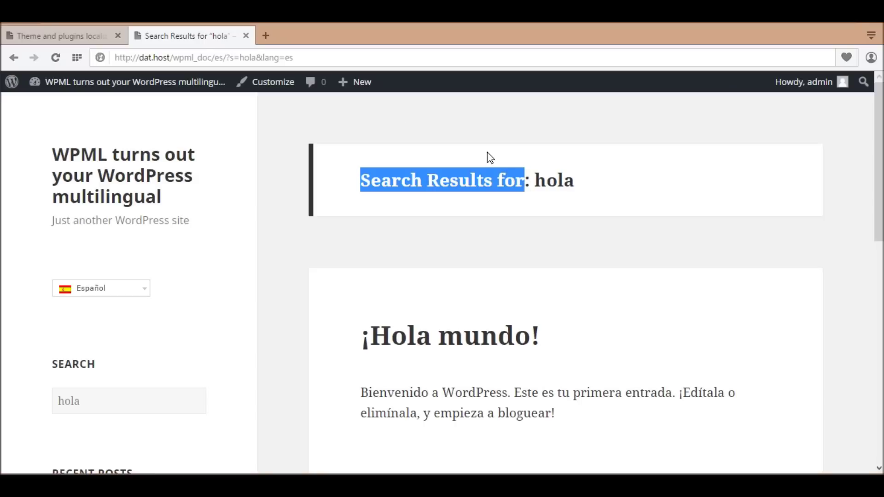
{"action": "key", "text": "alt+Tab"}
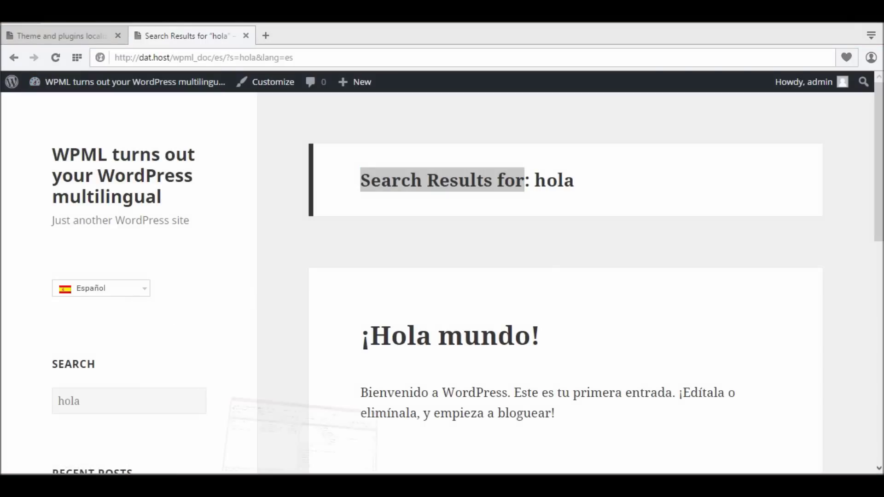
{"action": "left_click", "coordinate": [226, 484]}
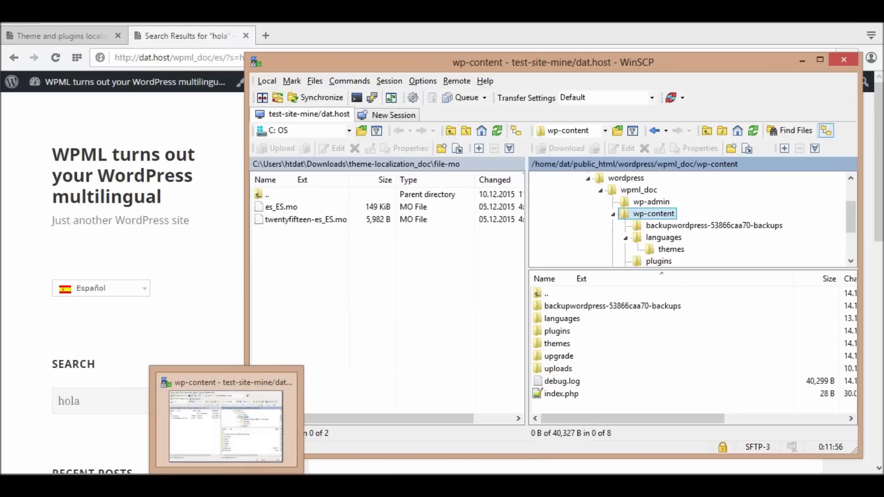
- Upload twentyfifteen-es_ES.mo into remote wp-content/languages/themes as a background transfer
{"action": "left_click", "coordinate": [322, 221]}
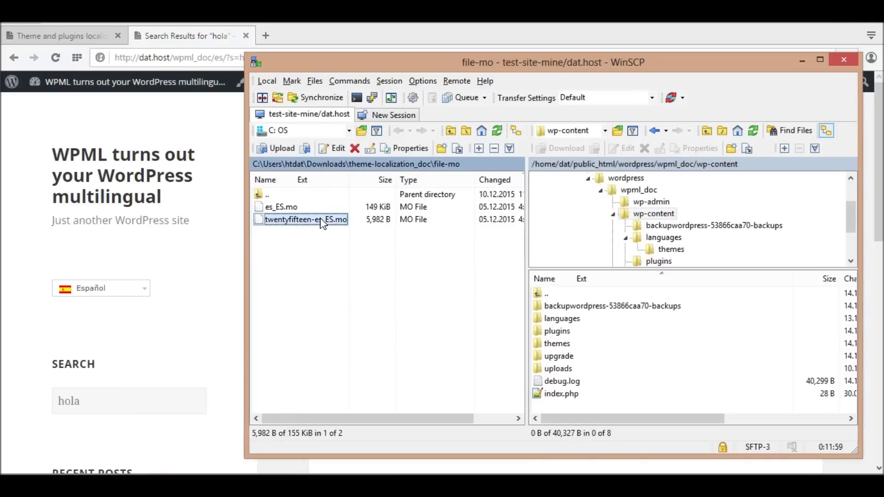
{"action": "left_click_drag", "start_coordinate": [349, 182], "coordinate": [356, 184]}
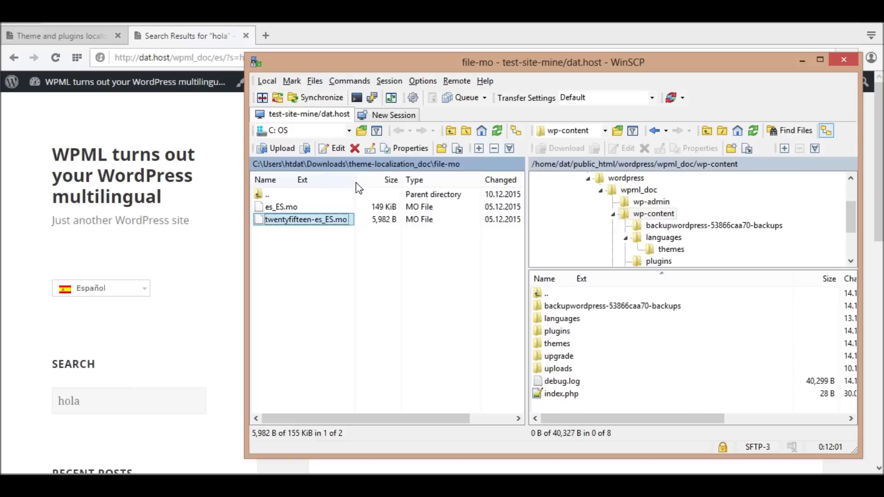
{"action": "double_click", "coordinate": [571, 323]}
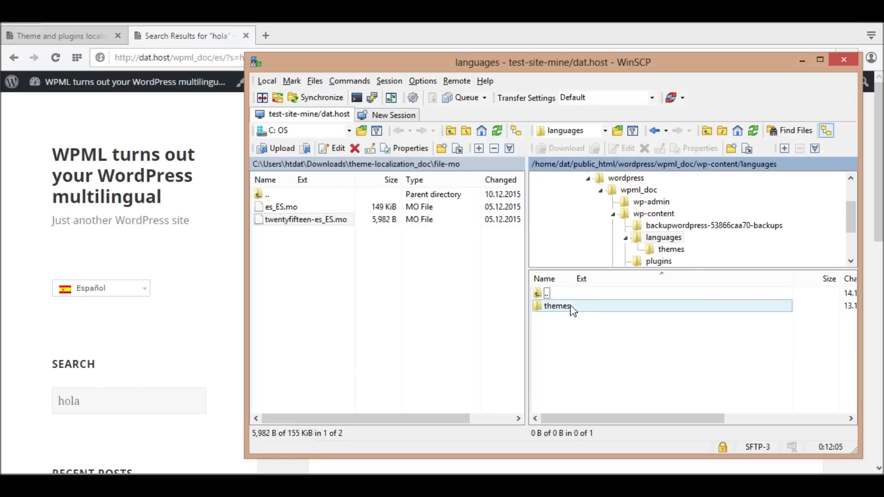
{"action": "double_click", "coordinate": [571, 307]}
{"action": "left_click", "coordinate": [306, 221]}
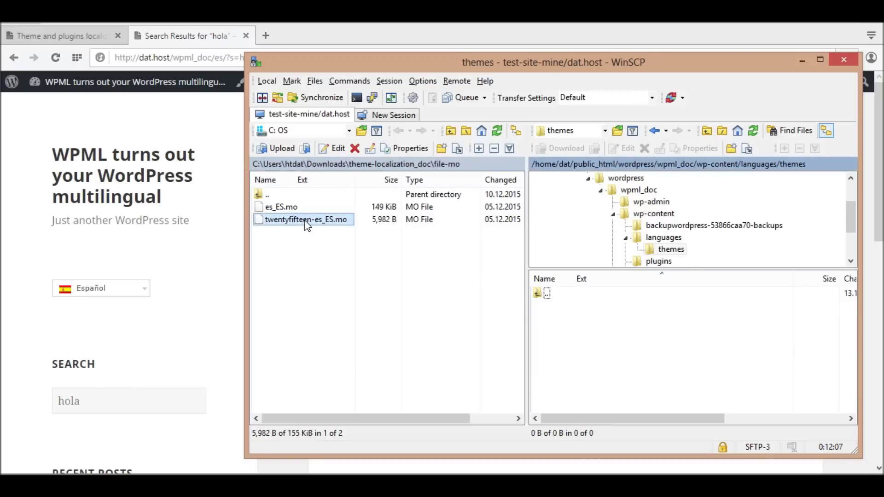
{"action": "left_click", "coordinate": [306, 221]}
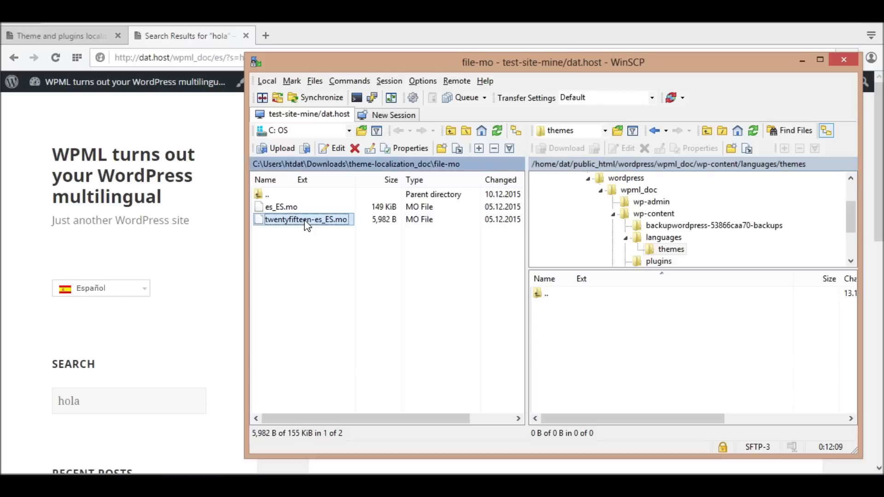
{"action": "right_click", "coordinate": [306, 223]}
{"action": "left_click", "coordinate": [338, 259]}
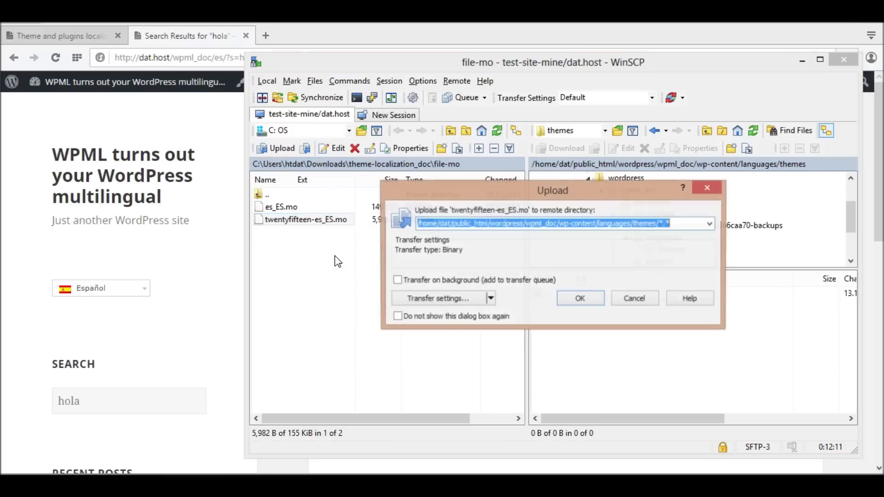
{"action": "left_click", "coordinate": [409, 278]}
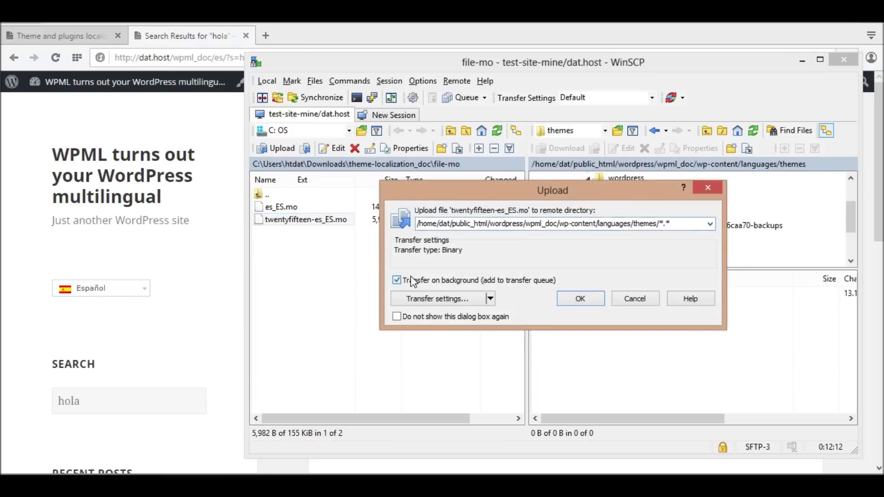
{"action": "left_click", "coordinate": [580, 299]}
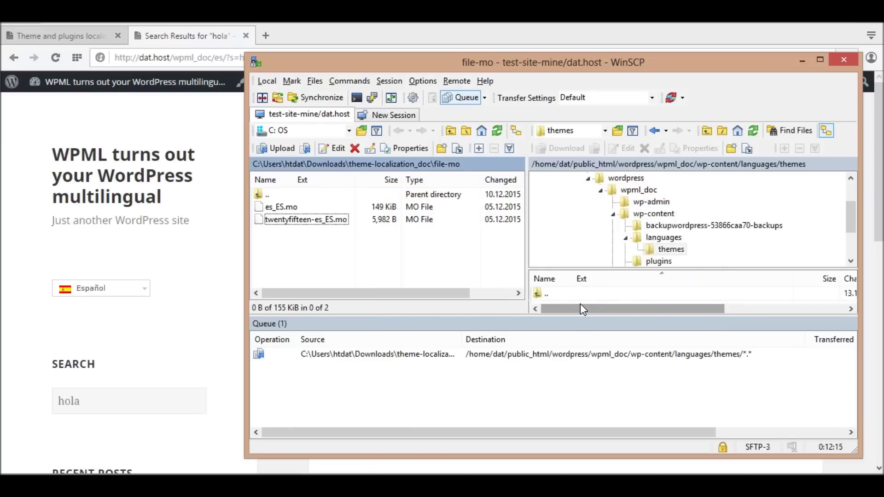
{"action": "left_click_drag", "start_coordinate": [584, 316], "coordinate": [585, 375]}
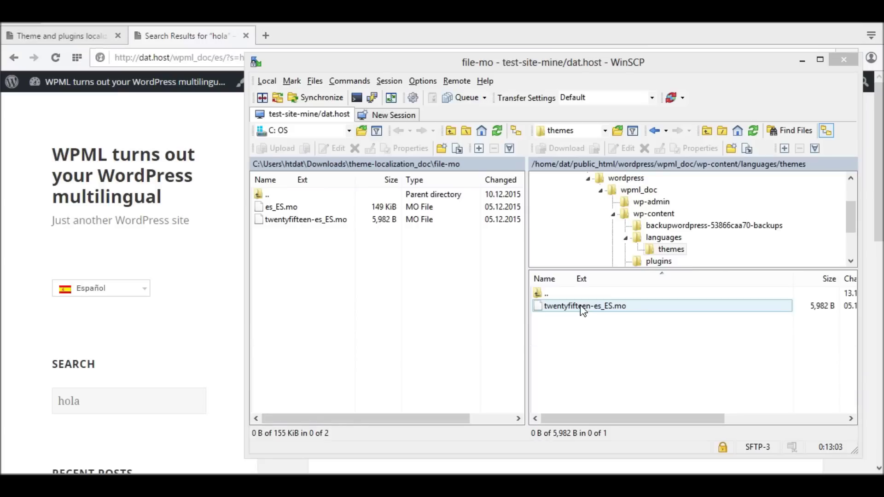
{"action": "left_click", "coordinate": [581, 305]}
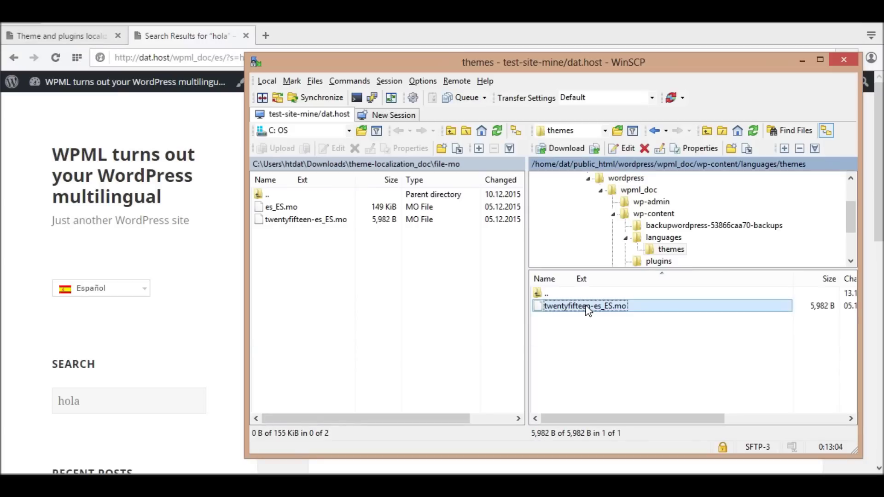
- Reload the Spanish search page so its heading reads 'Resultados de búsqueda por: hola'
{"action": "left_click", "coordinate": [234, 270]}
{"action": "left_click", "coordinate": [55, 57]}
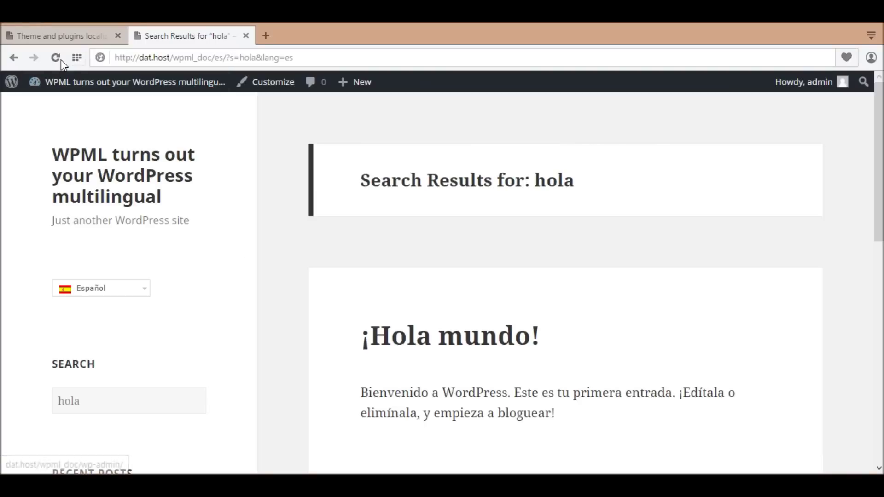
{"action": "left_click", "coordinate": [54, 59]}
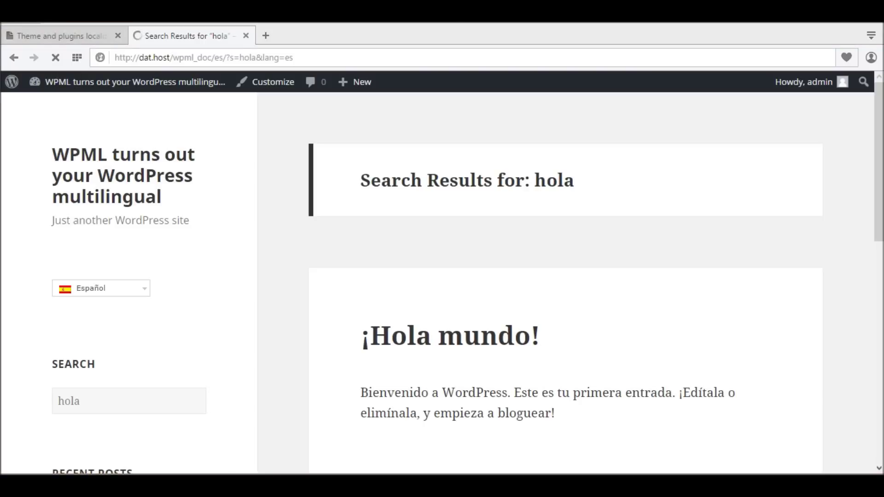
{"action": "left_click_drag", "start_coordinate": [363, 185], "coordinate": [620, 190]}
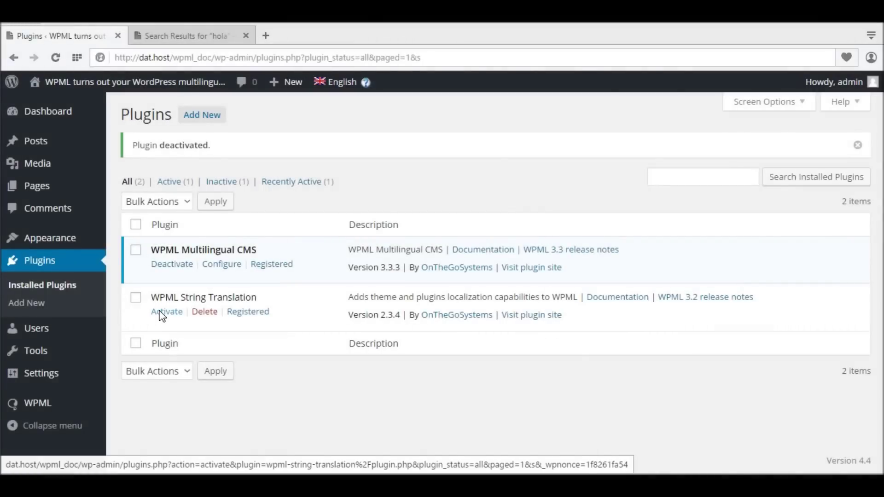
- Activate WPML String Translation and go to WPML's Theme and plugins localization page
{"action": "left_click", "coordinate": [160, 313]}
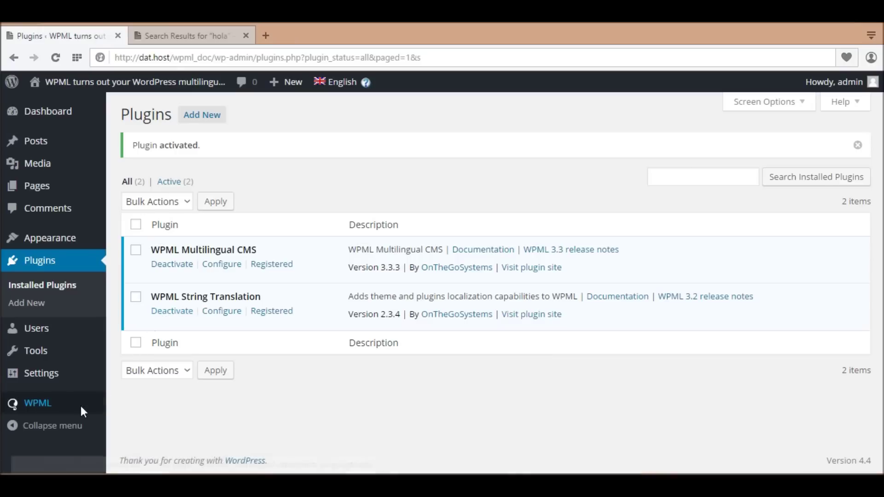
{"action": "mouse_move", "coordinate": [70, 403]}
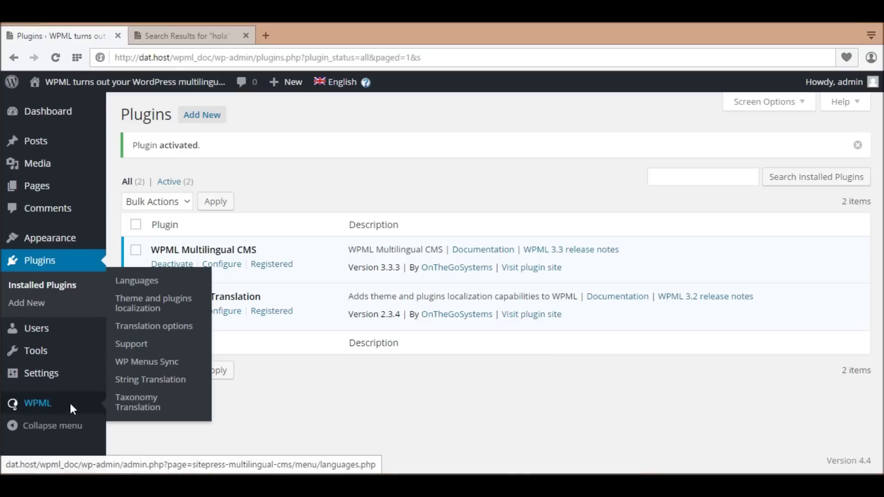
{"action": "left_click", "coordinate": [164, 305]}
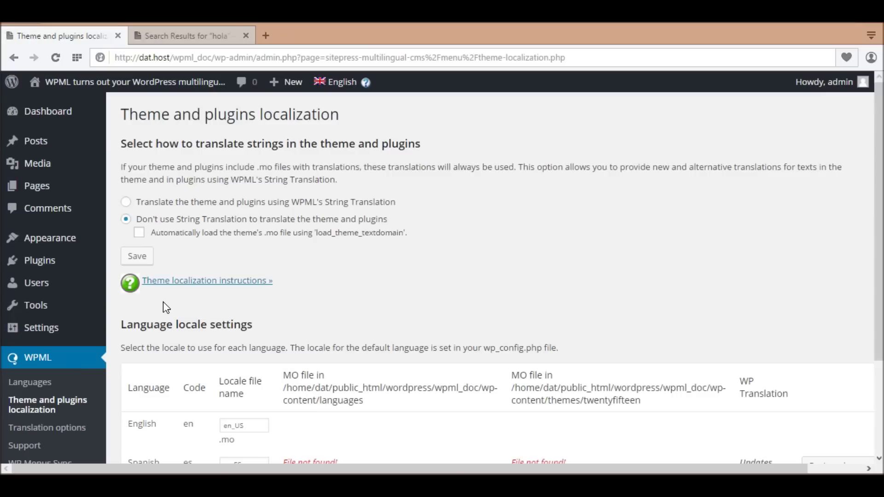
- Choose 'Translate the theme and plugins using WPML's String Translation' and save
{"action": "left_click", "coordinate": [176, 203]}
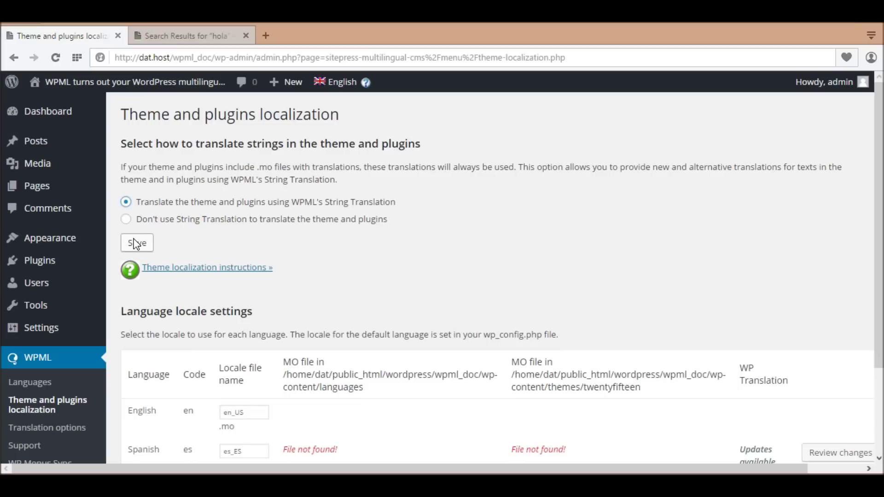
{"action": "left_click", "coordinate": [137, 243]}
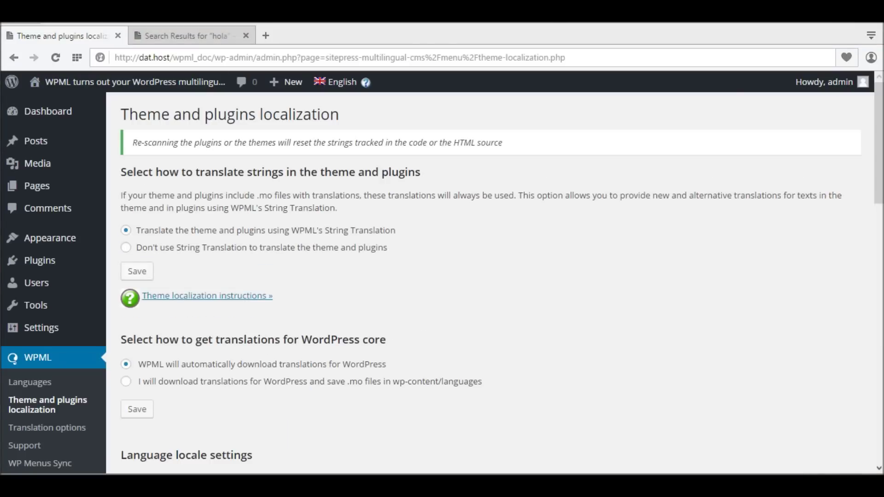
{"action": "left_click", "coordinate": [362, 291]}
- Scan the twentyfifteen theme for strings, adding its 62 untranslated strings
{"action": "scroll", "coordinate": [364, 295], "scroll_direction": "down", "scroll_amount": 7}
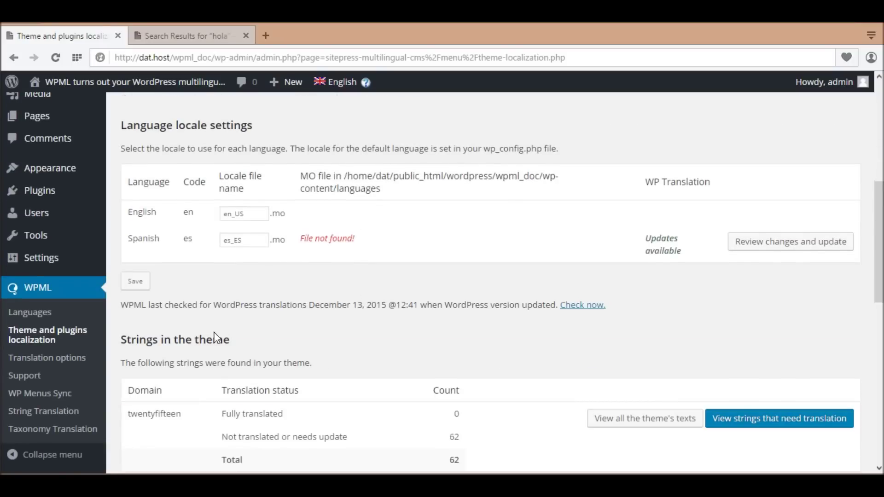
{"action": "triple_click", "coordinate": [196, 339]}
{"action": "left_click", "coordinate": [326, 334]}
{"action": "scroll", "coordinate": [327, 334], "scroll_direction": "down", "scroll_amount": 4}
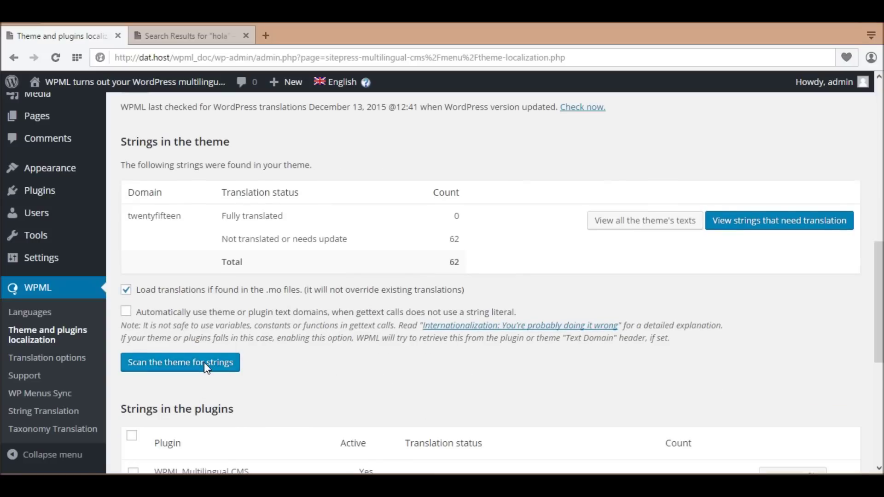
{"action": "left_click", "coordinate": [203, 363]}
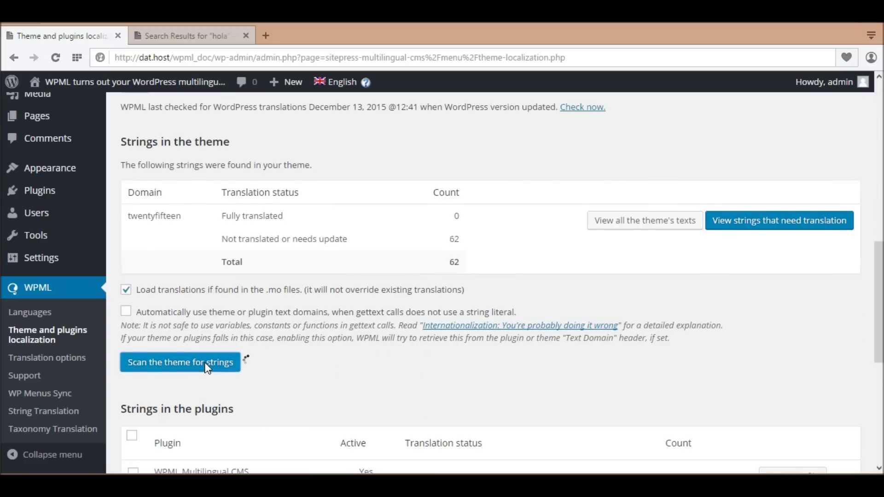
{"action": "scroll", "coordinate": [328, 296], "scroll_direction": "down", "scroll_amount": 7}
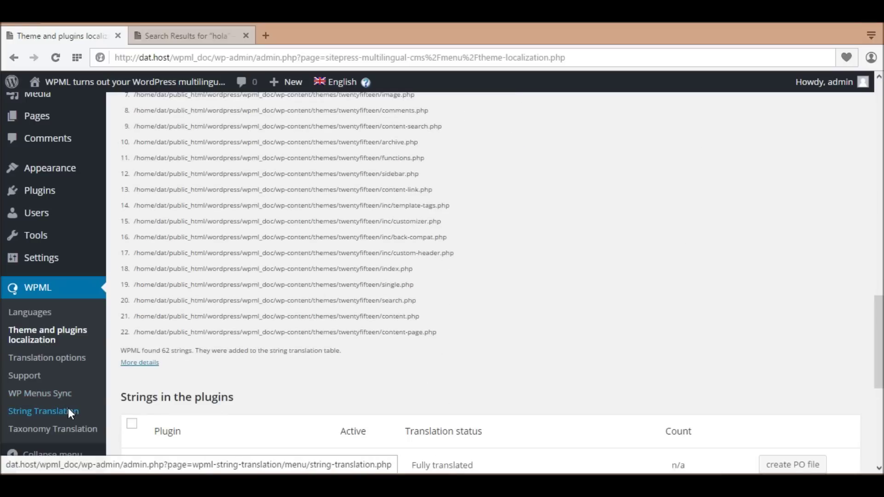
{"action": "left_click", "coordinate": [68, 409]}
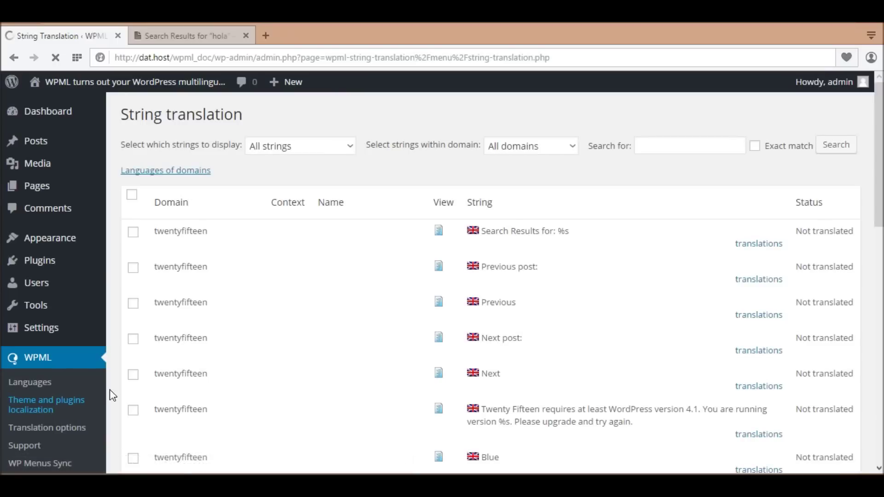
- Translate 'Search Results for: %s' into Spanish as 'Spanish - Search Results for: %s', marked complete
{"action": "left_click", "coordinate": [768, 249]}
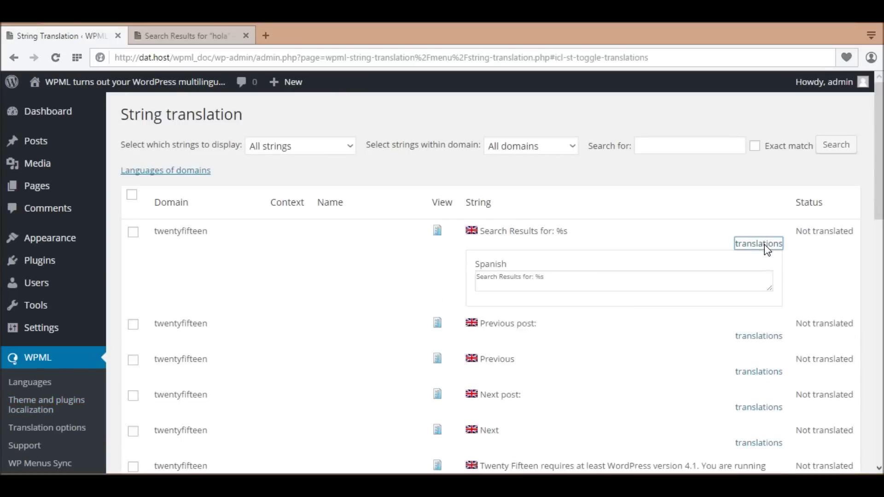
{"action": "left_click", "coordinate": [479, 283]}
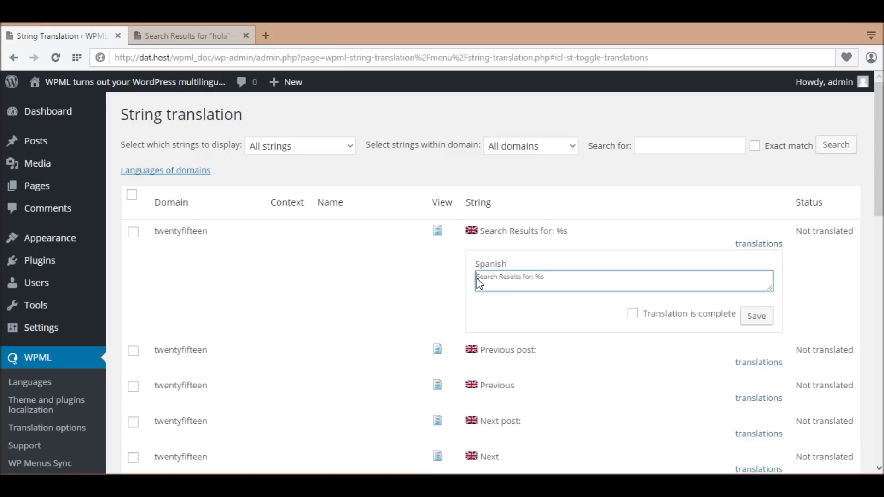
{"action": "type", "text": "Spanish -"}
{"action": "left_click", "coordinate": [692, 318]}
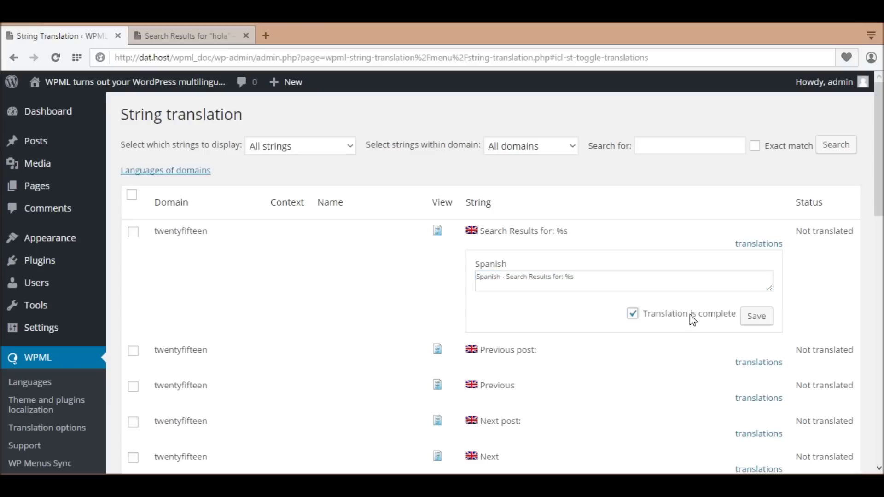
{"action": "left_click", "coordinate": [754, 318]}
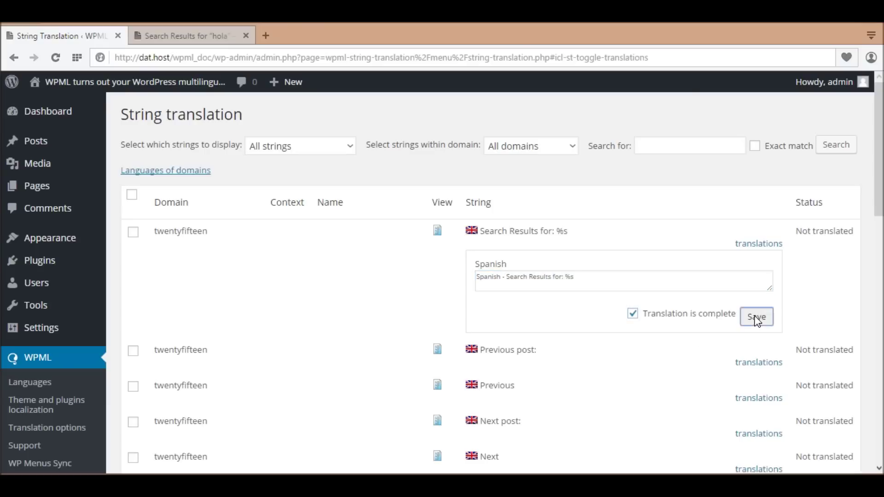
- Reload the hola search page and check the heading shows 'Spanish - Search Results for: hola'
{"action": "left_click", "coordinate": [188, 41]}
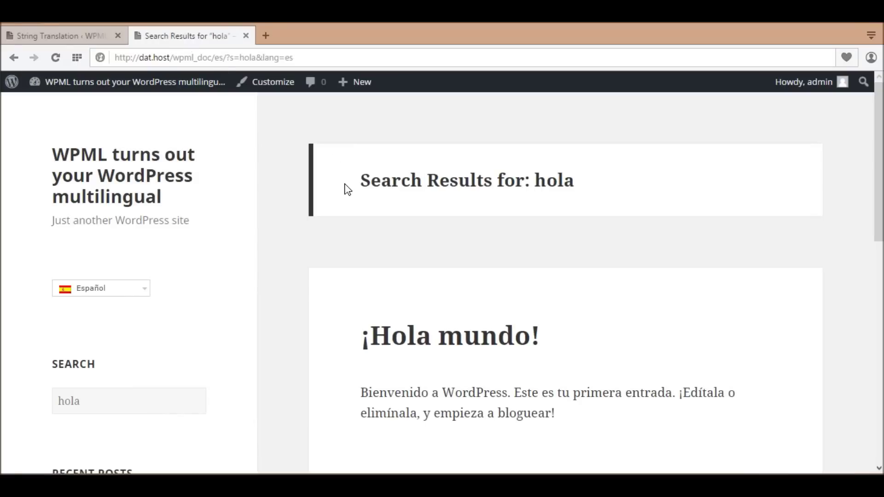
{"action": "left_click_drag", "start_coordinate": [361, 184], "coordinate": [526, 188]}
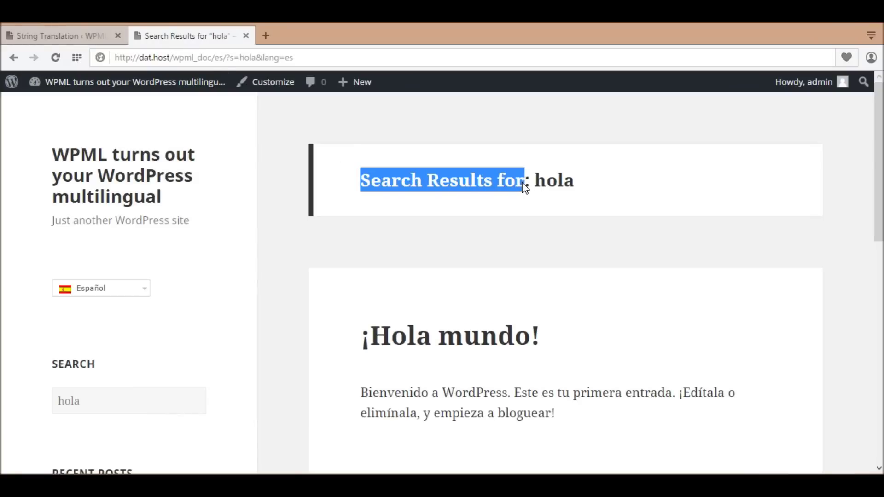
{"action": "left_click", "coordinate": [58, 61]}
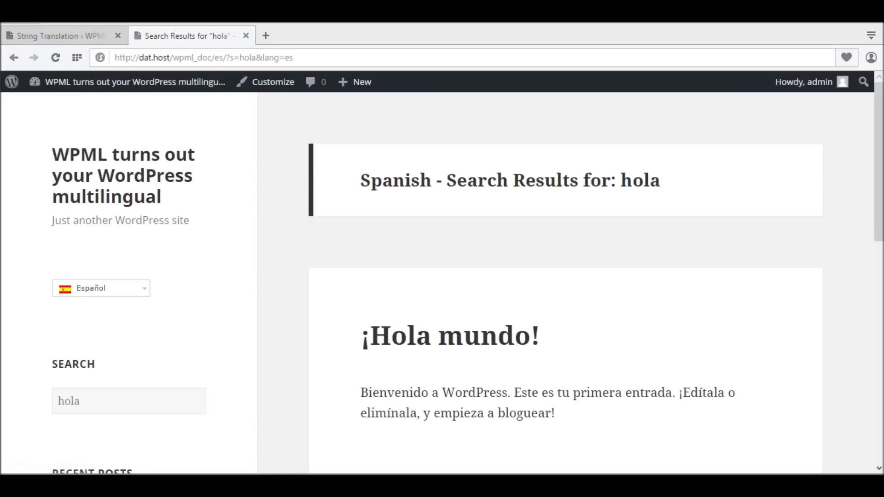
{"action": "left_click_drag", "start_coordinate": [362, 186], "coordinate": [612, 180]}
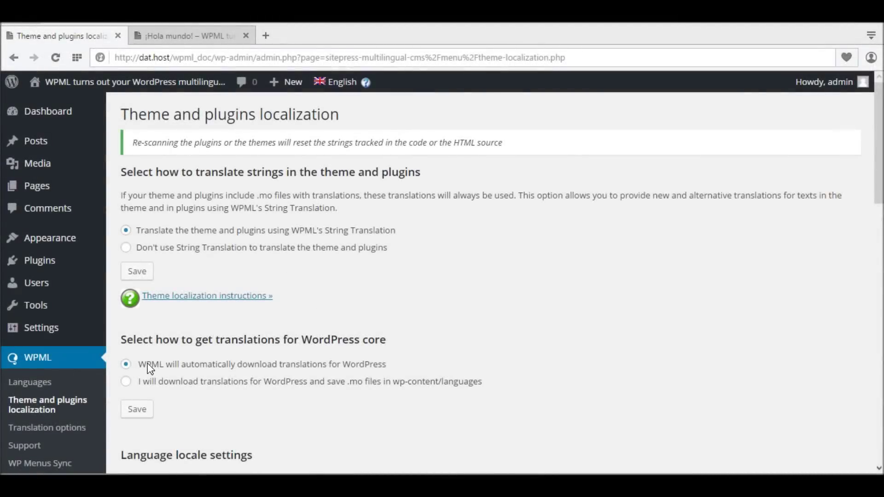
- Set WordPress core translations to 'I will download translations for WordPress' (.mo in wp-content/languages) and save
{"action": "left_click_drag", "start_coordinate": [140, 365], "coordinate": [407, 366]}
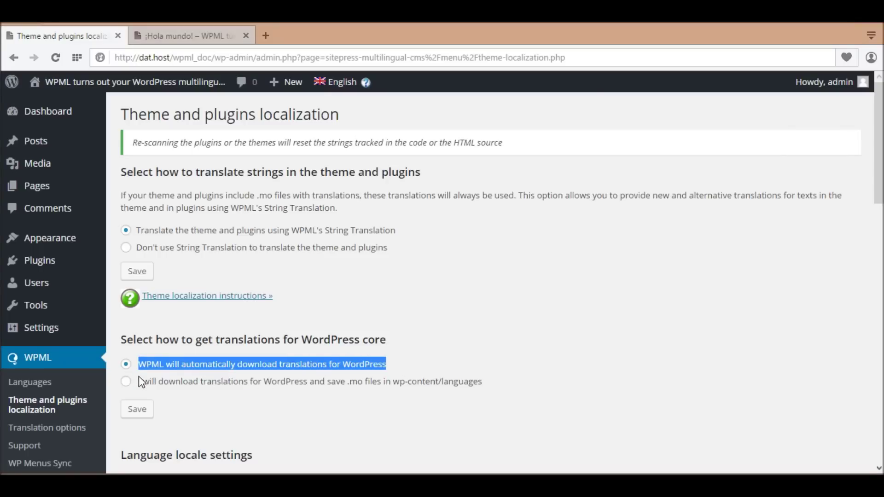
{"action": "left_click_drag", "start_coordinate": [139, 382], "coordinate": [503, 383]}
{"action": "left_click", "coordinate": [504, 384]}
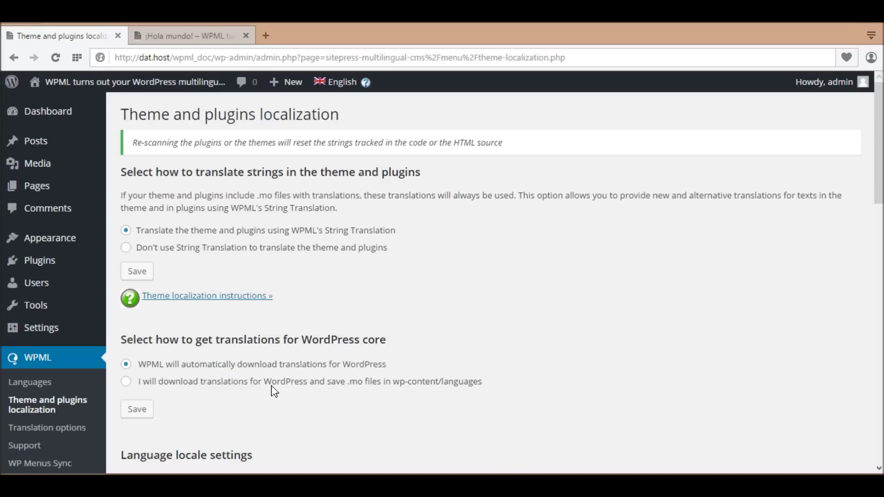
{"action": "left_click", "coordinate": [210, 379]}
{"action": "left_click", "coordinate": [144, 416]}
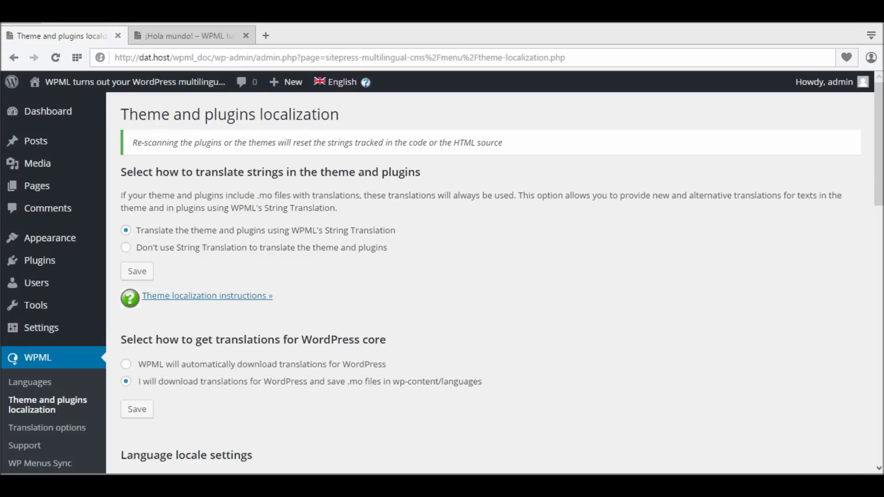
{"action": "key", "text": "alt+Tab"}
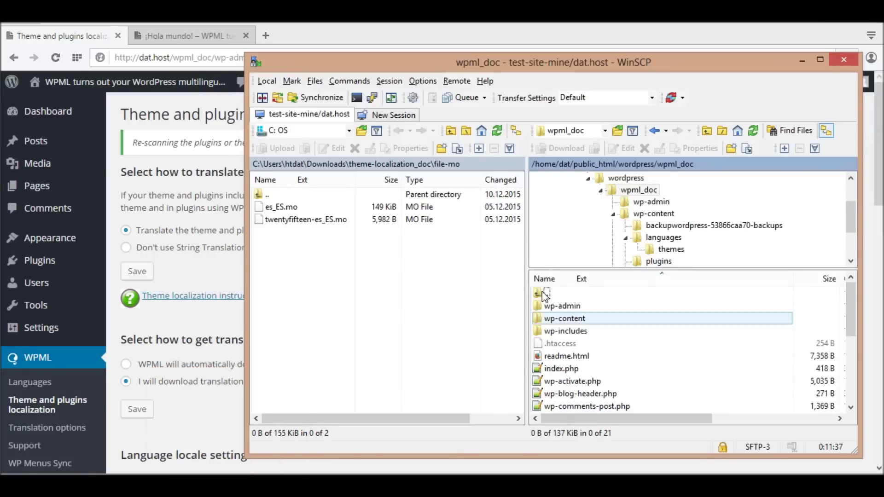
- Upload es_ES.mo into the remote wp-content/languages folder as a background transfer
{"action": "double_click", "coordinate": [563, 317]}
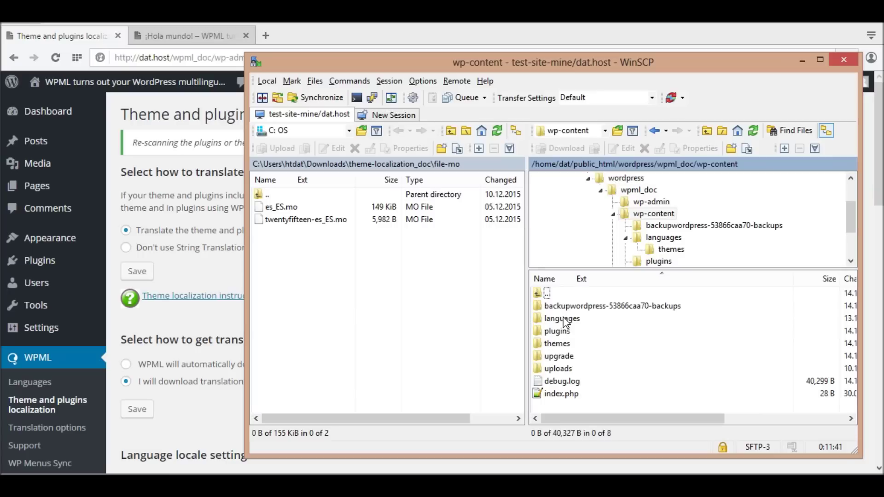
{"action": "double_click", "coordinate": [562, 317]}
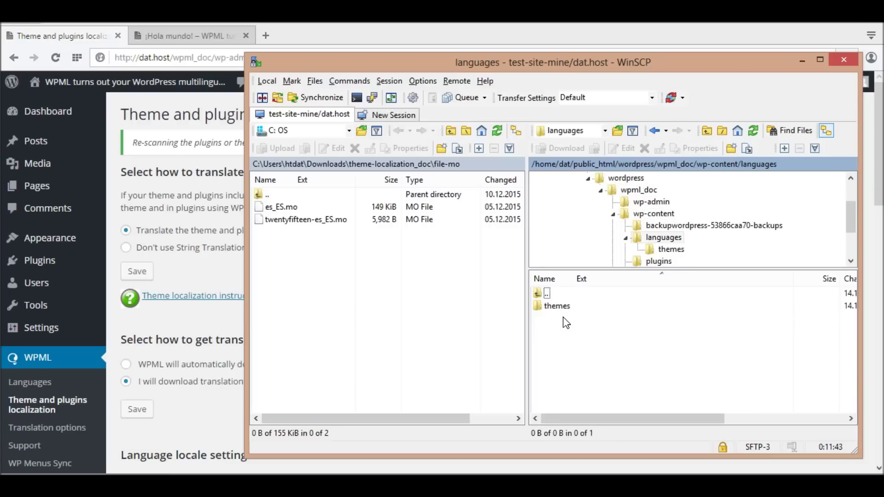
{"action": "left_click", "coordinate": [287, 209]}
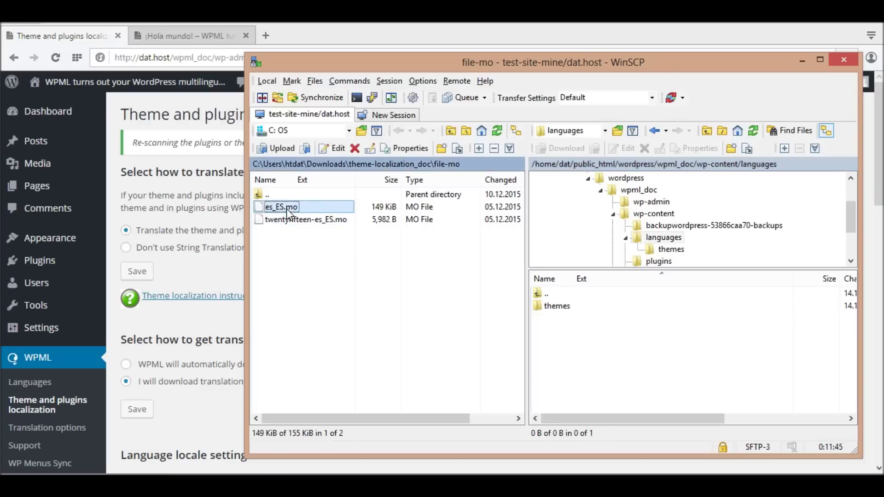
{"action": "right_click", "coordinate": [287, 210]}
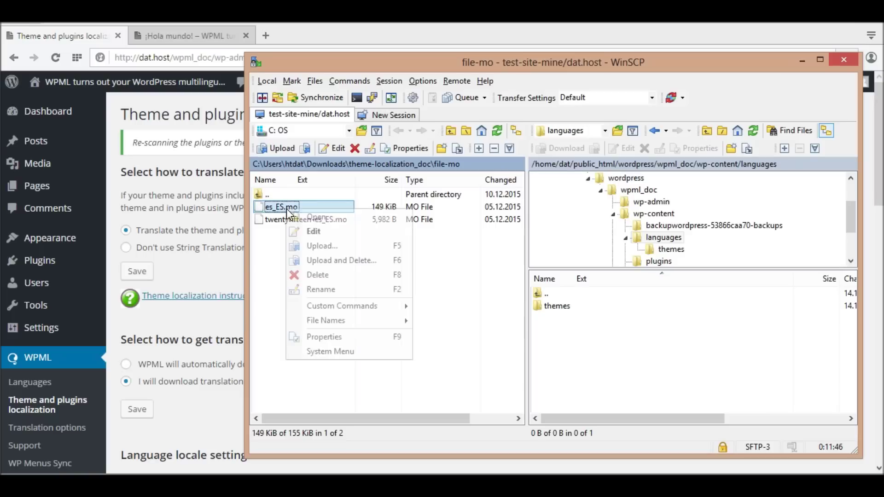
{"action": "left_click", "coordinate": [324, 245]}
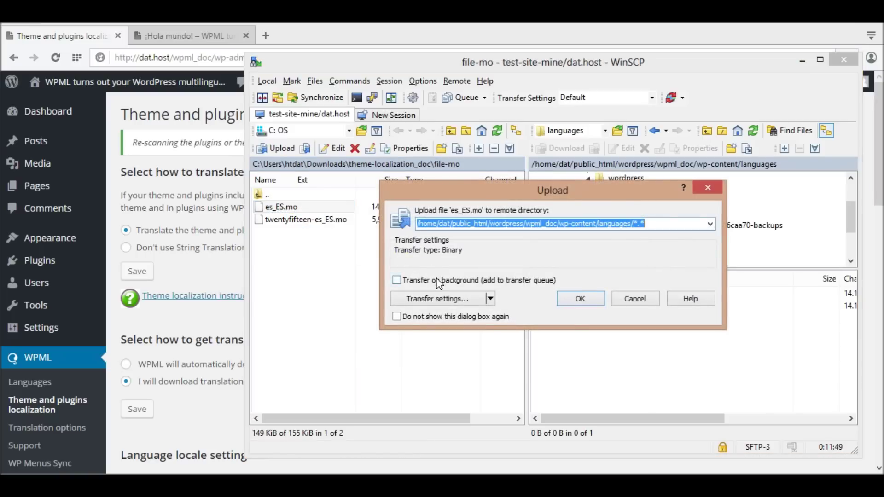
{"action": "left_click", "coordinate": [522, 281]}
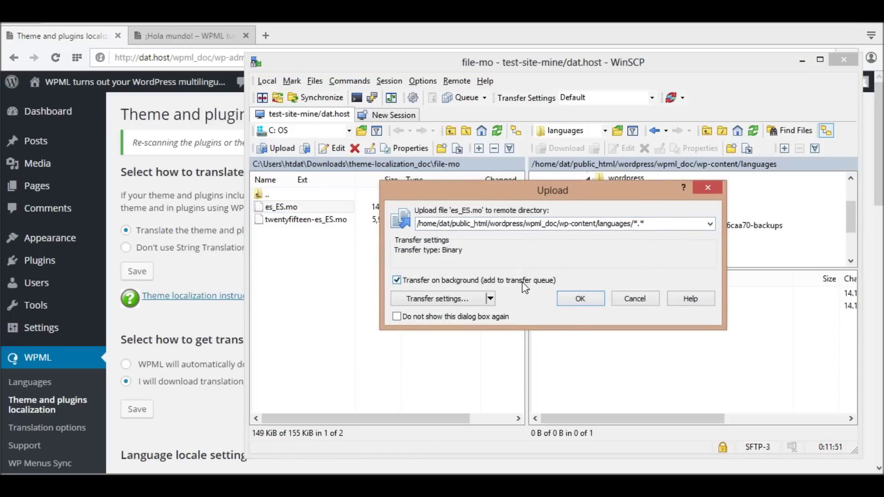
{"action": "left_click", "coordinate": [578, 299]}
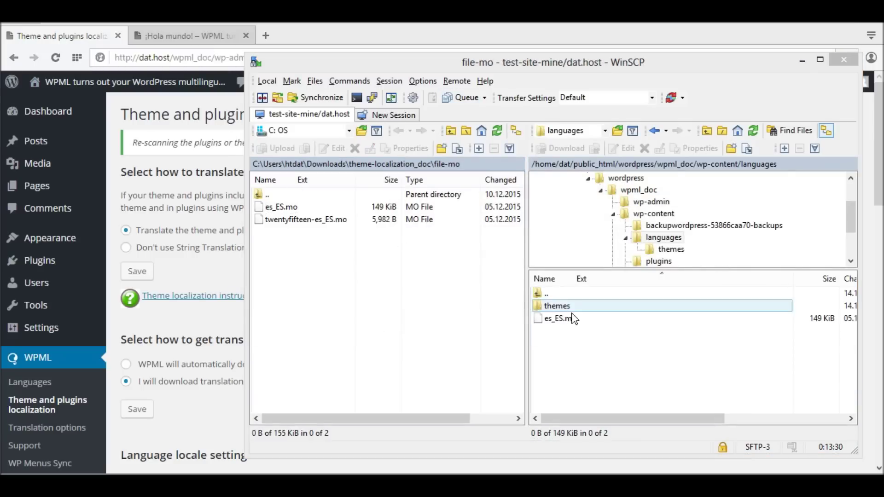
{"action": "left_click", "coordinate": [575, 319]}
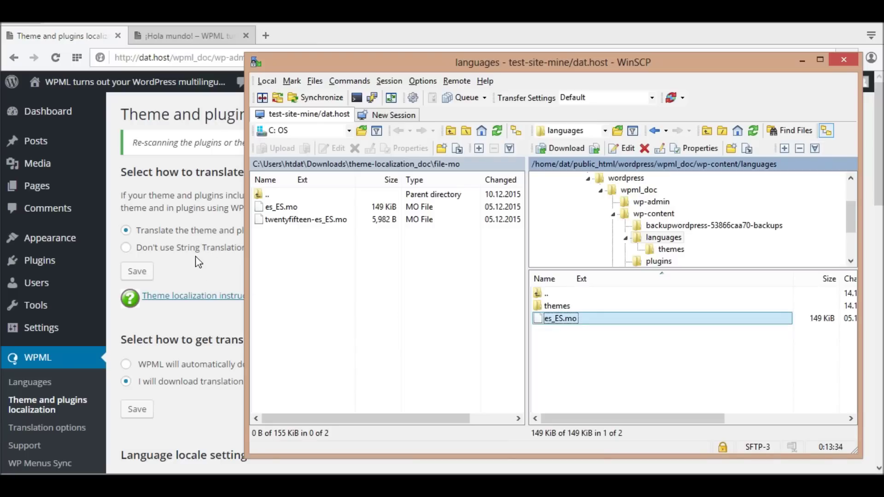
{"action": "left_click", "coordinate": [184, 198]}
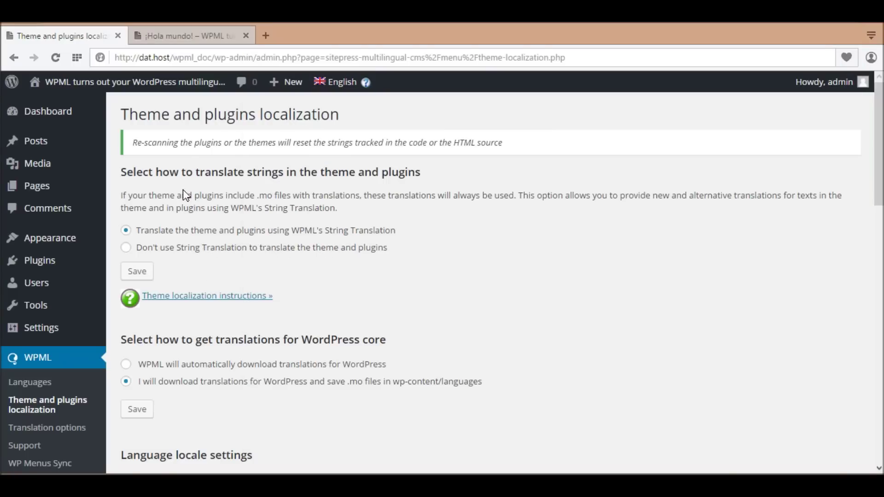
- Reload the ¡Hola mundo! post, confirm 'diciembre' and the Spanish comment form, then return to WPML
{"action": "left_click", "coordinate": [167, 35]}
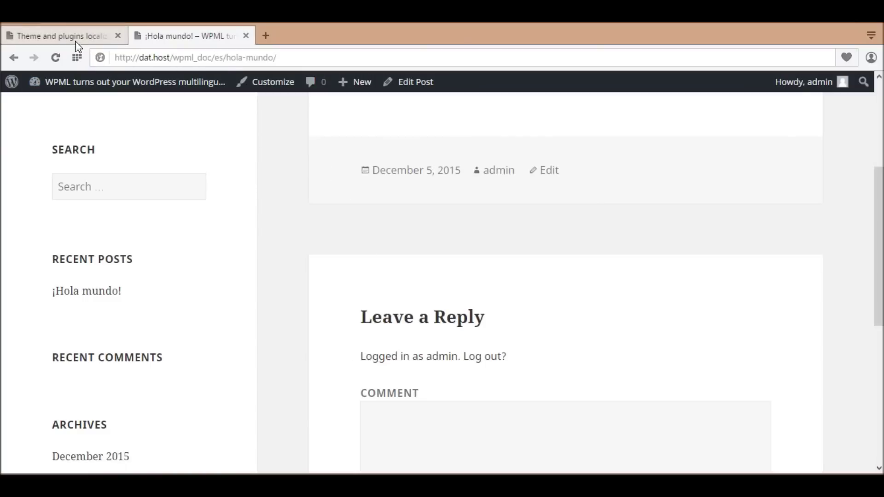
{"action": "left_click", "coordinate": [55, 58]}
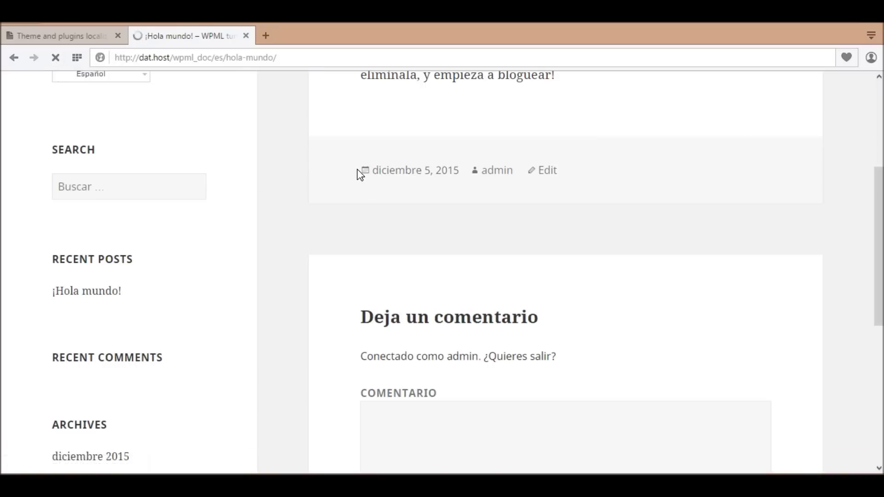
{"action": "left_click_drag", "start_coordinate": [361, 174], "coordinate": [427, 178]}
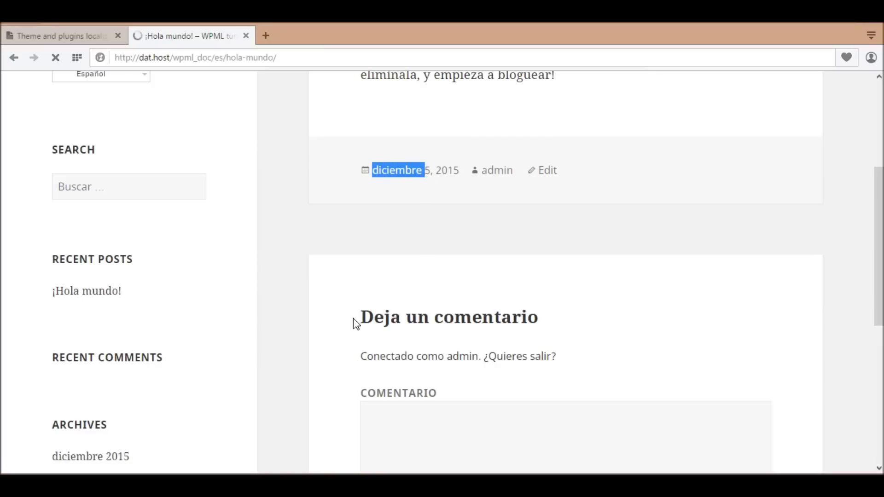
{"action": "left_click_drag", "start_coordinate": [357, 324], "coordinate": [450, 389]}
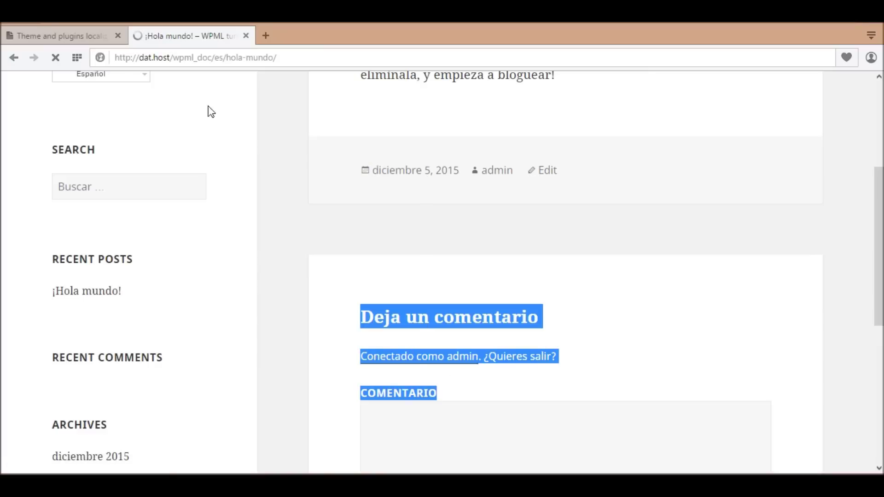
{"action": "key", "text": "alt+Tab"}
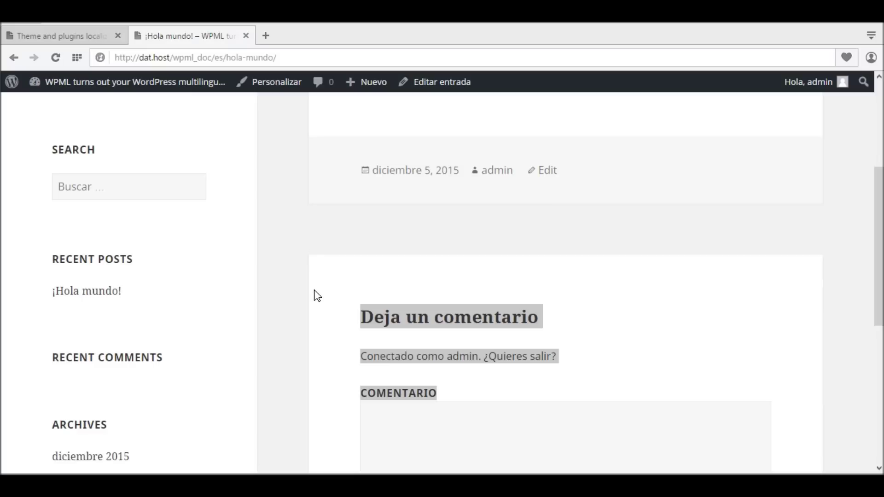
{"action": "left_click", "coordinate": [62, 35]}
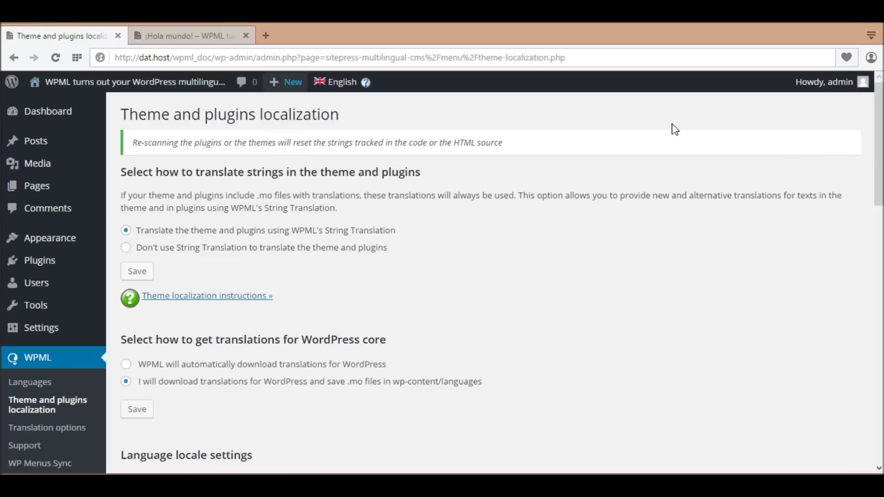
- Set the admin profile's language to Spanish (Español) and update the profile
{"action": "mouse_move", "coordinate": [831, 87]}
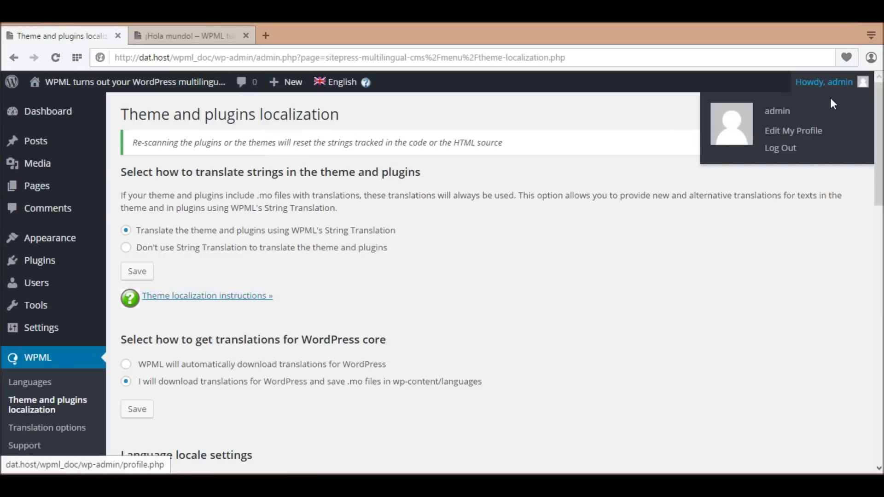
{"action": "left_click", "coordinate": [810, 132]}
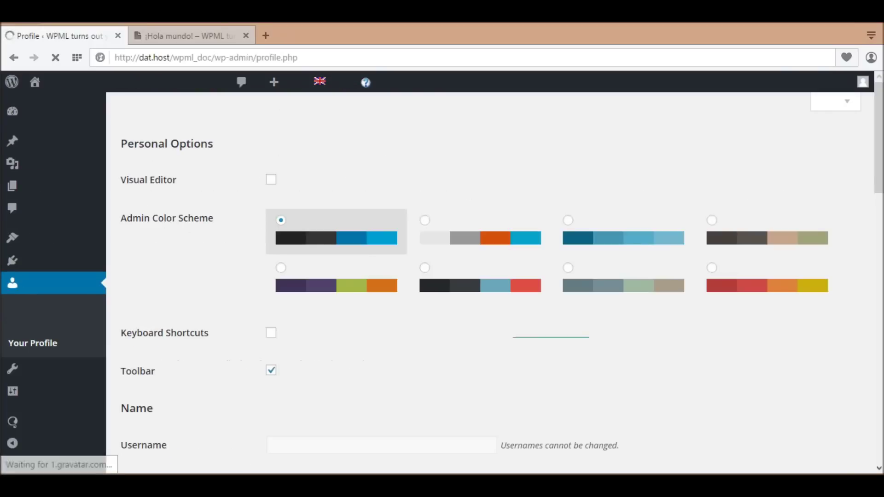
{"action": "scroll", "coordinate": [230, 277], "scroll_direction": "down", "scroll_amount": 20}
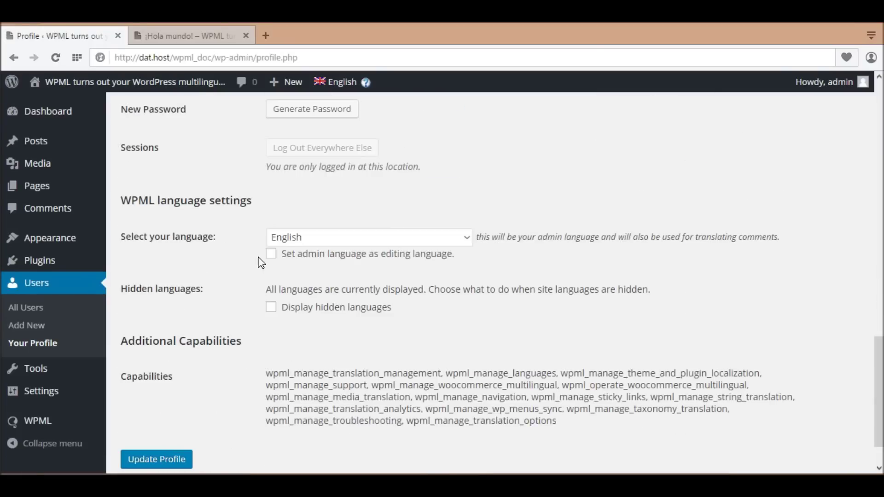
{"action": "left_click", "coordinate": [300, 238]}
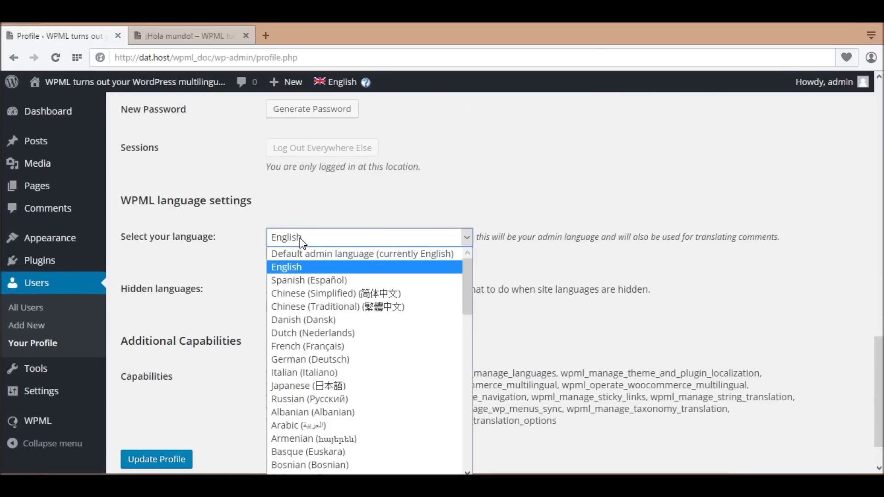
{"action": "left_click", "coordinate": [305, 279]}
{"action": "left_click", "coordinate": [157, 458]}
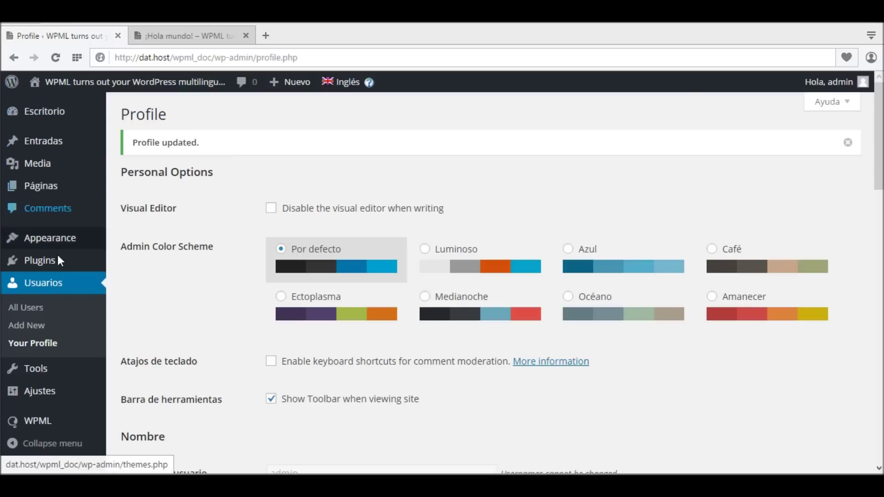
{"action": "mouse_move", "coordinate": [51, 427]}
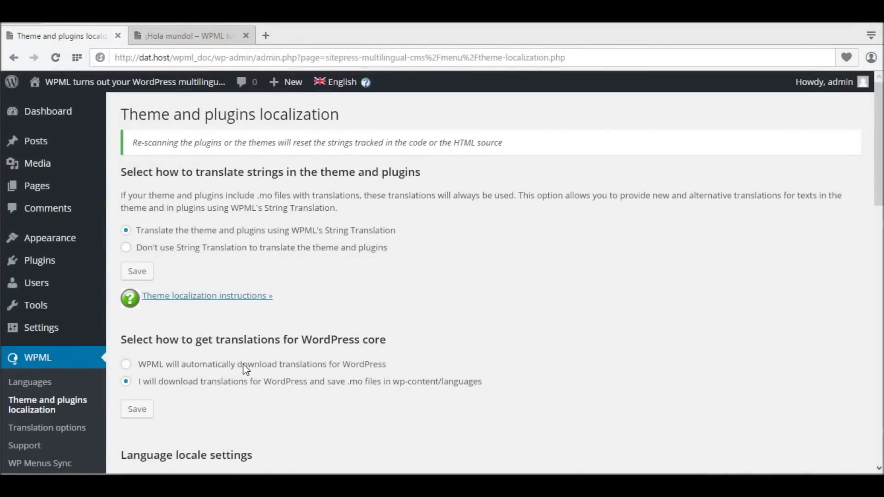
- Enable and save automatic WordPress translation downloads, then check for and review the Spanish update
{"action": "left_click", "coordinate": [246, 369]}
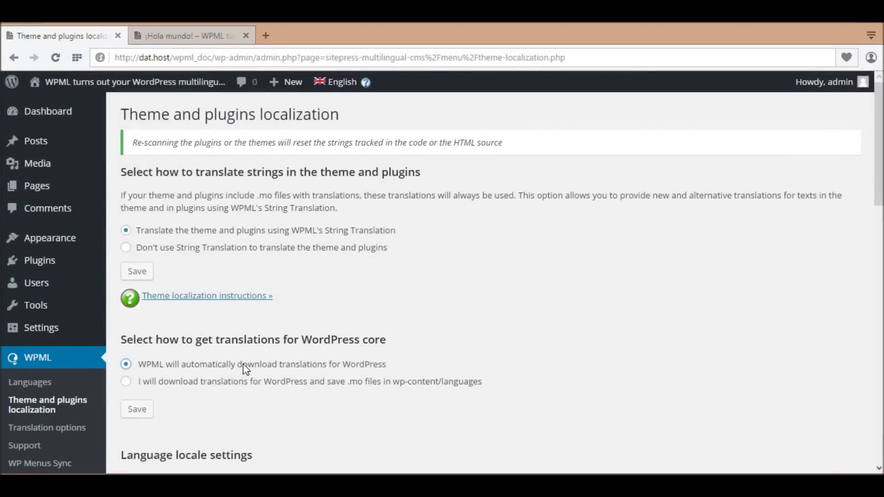
{"action": "left_click", "coordinate": [146, 415]}
{"action": "scroll", "coordinate": [213, 380], "scroll_direction": "down", "scroll_amount": 3}
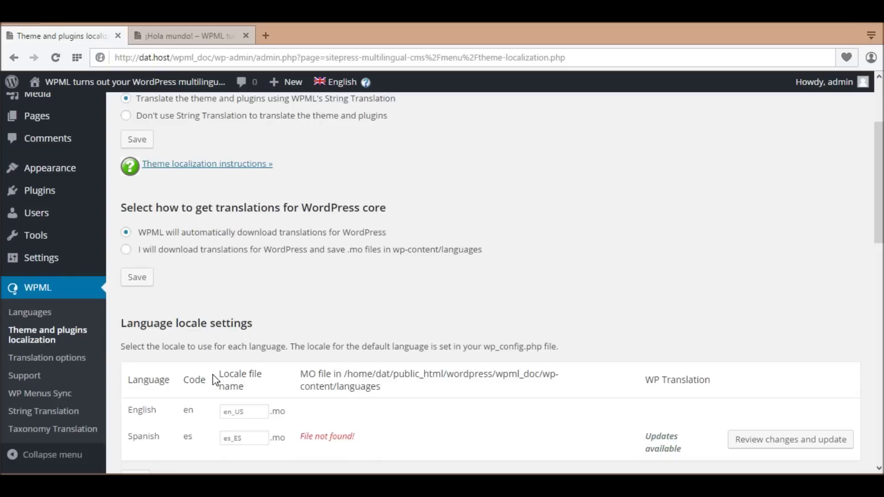
{"action": "scroll", "coordinate": [213, 380], "scroll_direction": "down", "scroll_amount": 2}
{"action": "scroll", "coordinate": [213, 380], "scroll_direction": "down", "scroll_amount": 2}
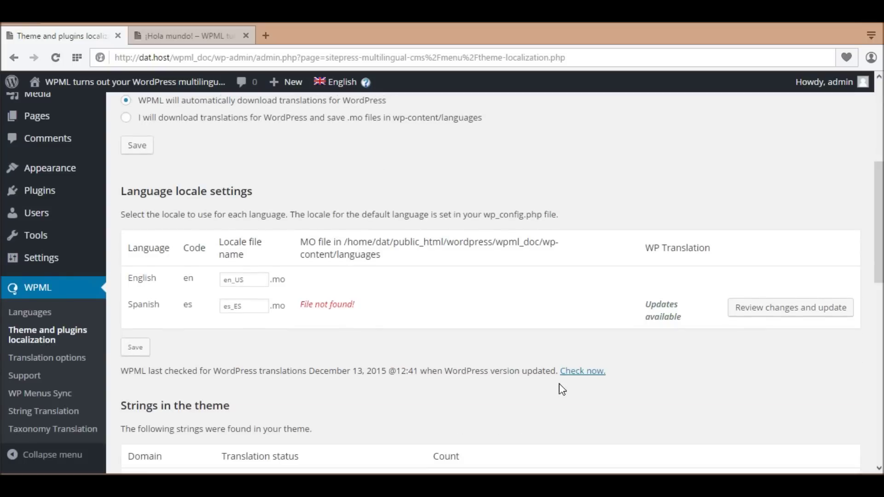
{"action": "left_click", "coordinate": [583, 373]}
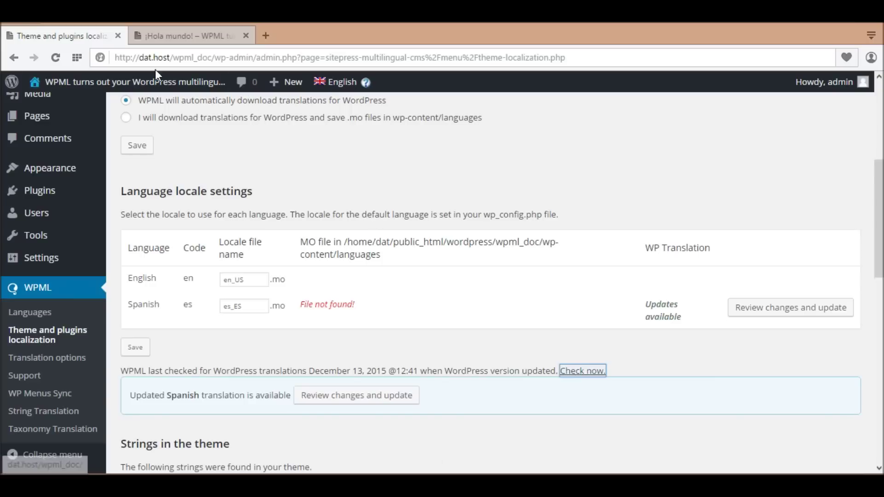
{"action": "left_click", "coordinate": [369, 400]}
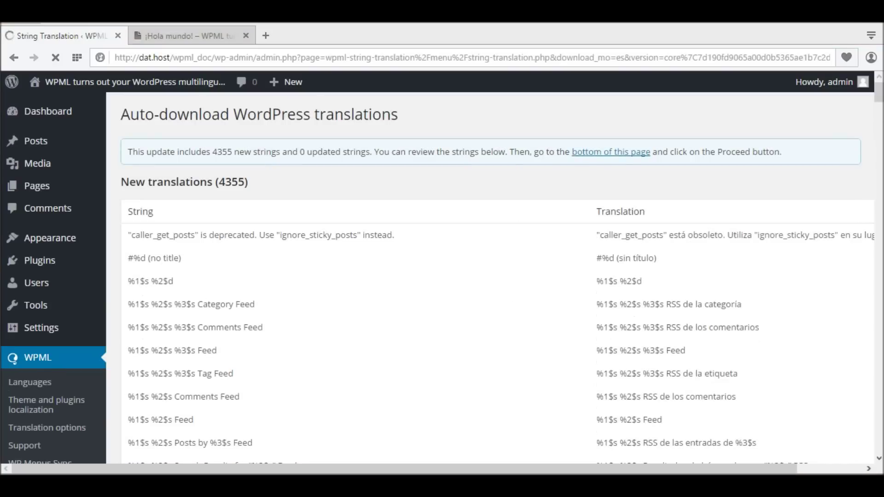
- Add the 4355 new Spanish core translations, then go to String Translation
{"action": "left_click", "coordinate": [622, 153]}
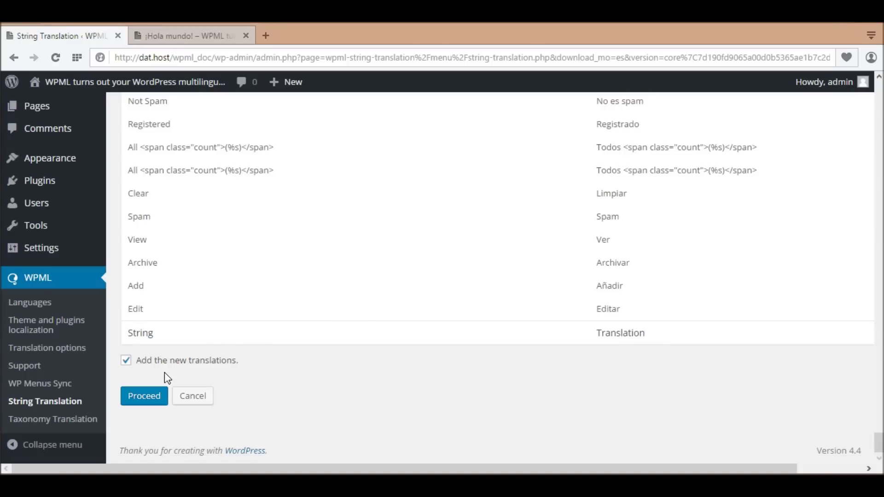
{"action": "left_click", "coordinate": [151, 396]}
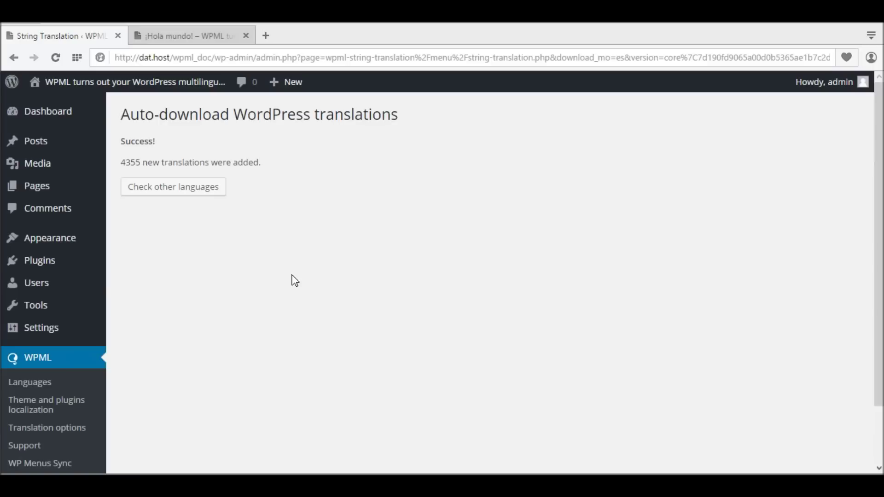
{"action": "scroll", "coordinate": [294, 280], "scroll_direction": "down", "scroll_amount": 3}
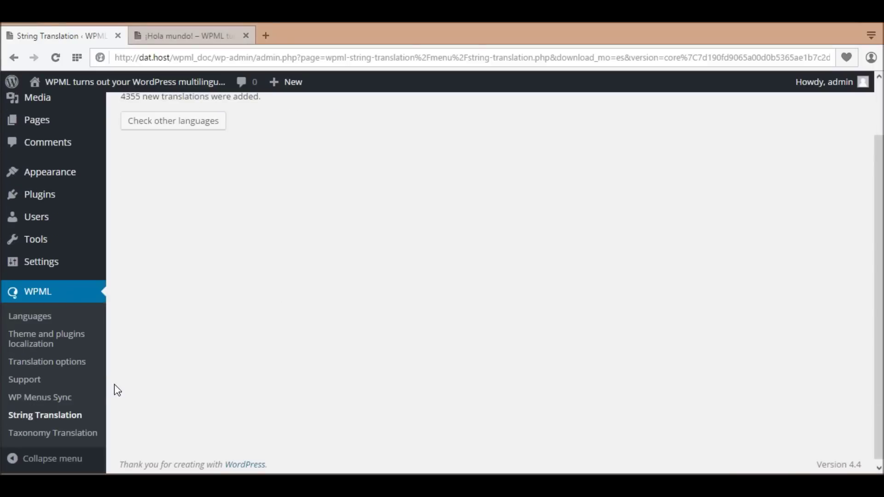
{"action": "left_click", "coordinate": [75, 414]}
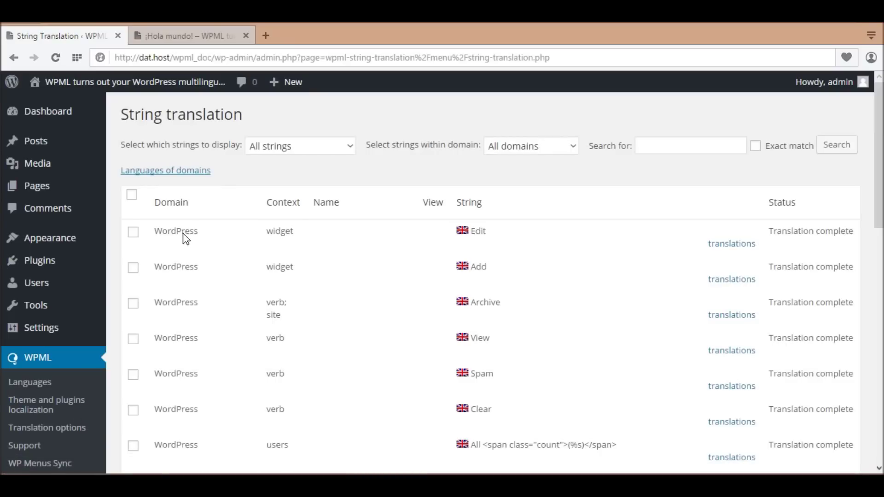
- Search String Translation for the string 'December'
{"action": "double_click", "coordinate": [186, 235]}
{"action": "left_click", "coordinate": [186, 238]}
{"action": "left_click", "coordinate": [668, 151]}
{"action": "type", "text": "December"}
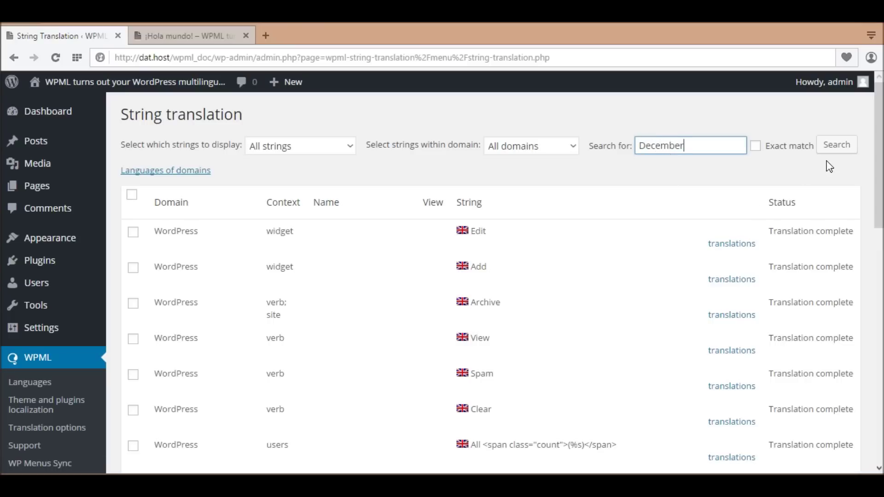
{"action": "left_click", "coordinate": [836, 147]}
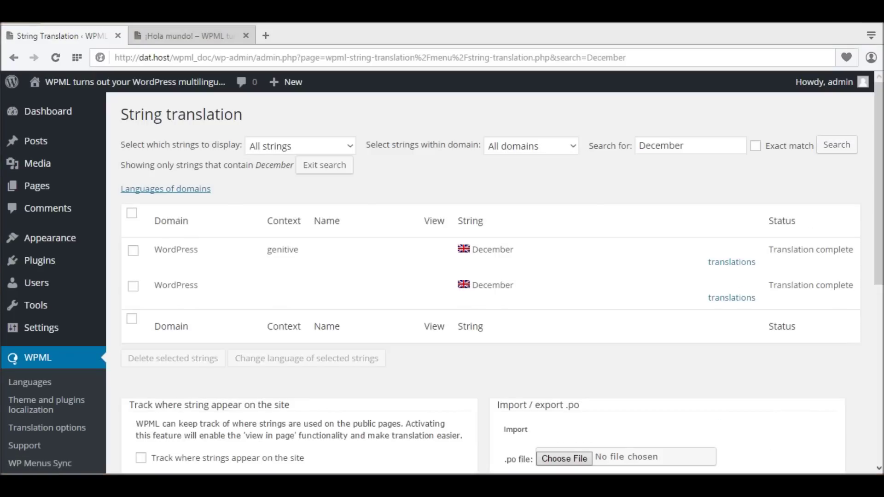
- Change December's Spanish translation to 'diciembre UPDATE', mark it complete and save
{"action": "left_click", "coordinate": [727, 300]}
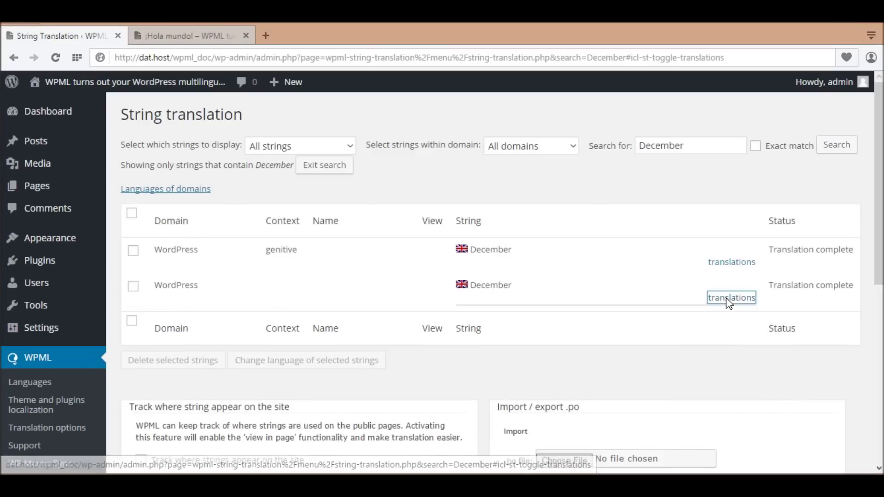
{"action": "left_click", "coordinate": [633, 344]}
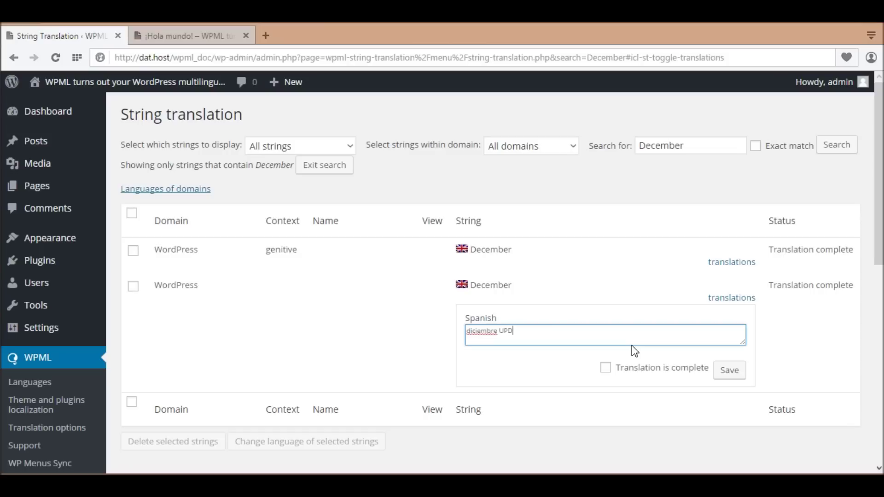
{"action": "left_click", "coordinate": [675, 369]}
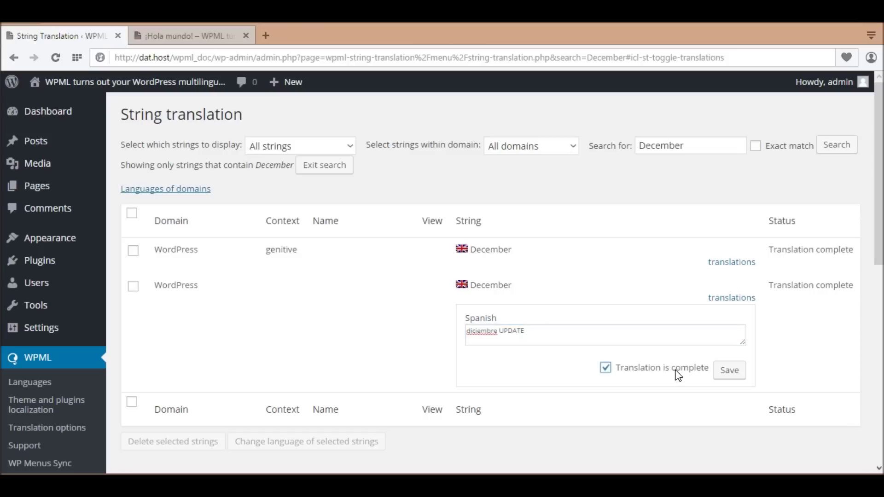
{"action": "left_click", "coordinate": [729, 373]}
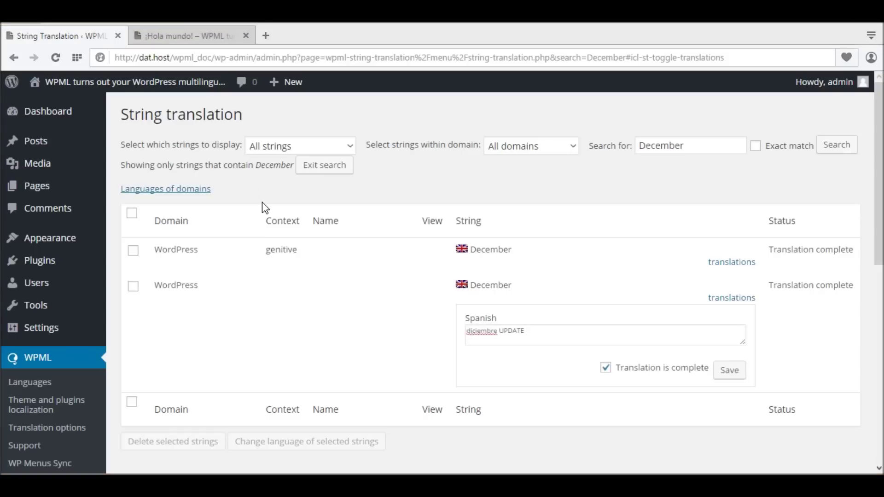
{"action": "left_click", "coordinate": [172, 37]}
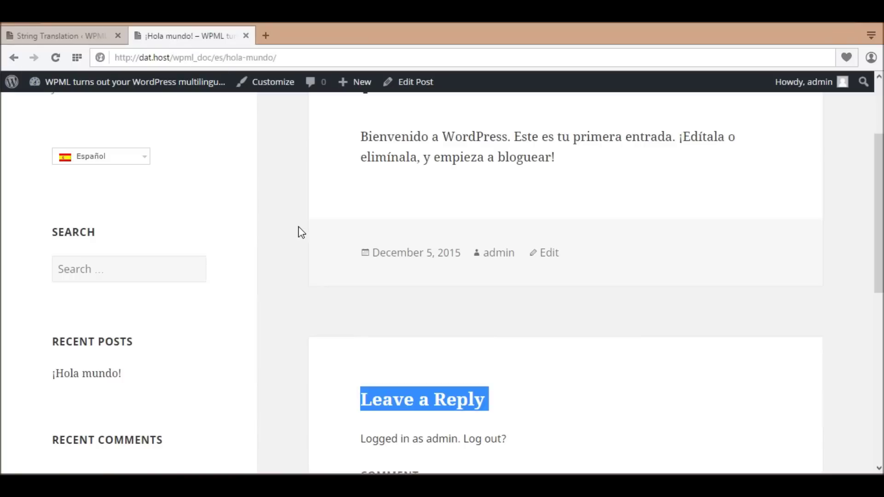
- Select the month in the post date and reload ¡Hola mundo! to check the December translation
{"action": "left_click", "coordinate": [338, 249]}
{"action": "left_click_drag", "start_coordinate": [365, 251], "coordinate": [423, 251]}
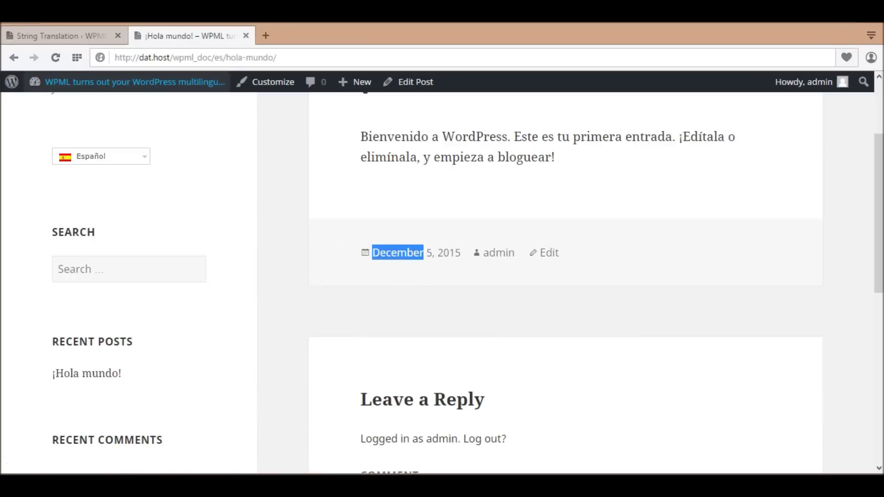
{"action": "left_click", "coordinate": [56, 58]}
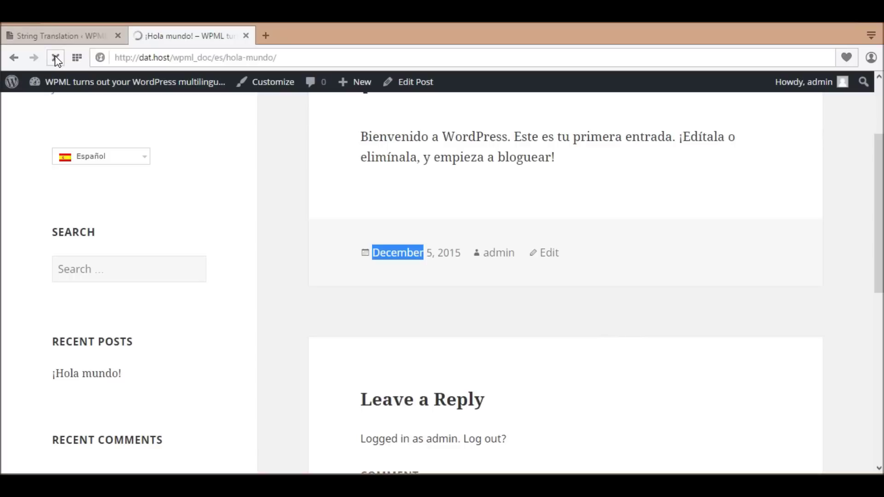